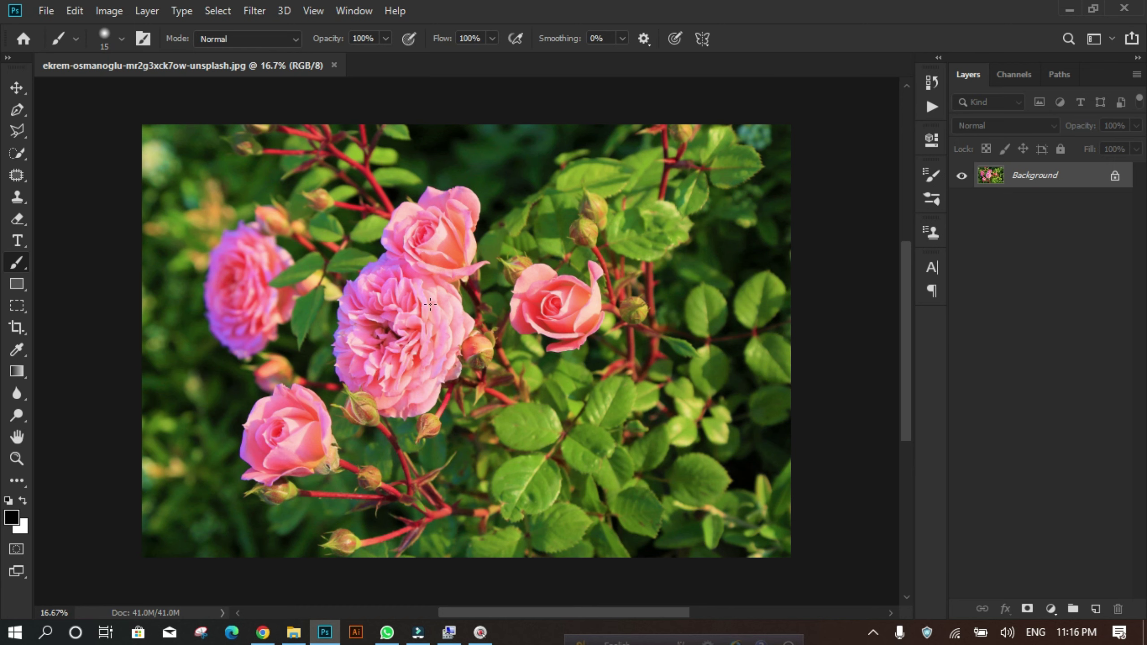
Duplicate the Background layer and hide the original Background layer
scroll(454, 328, up, 2)
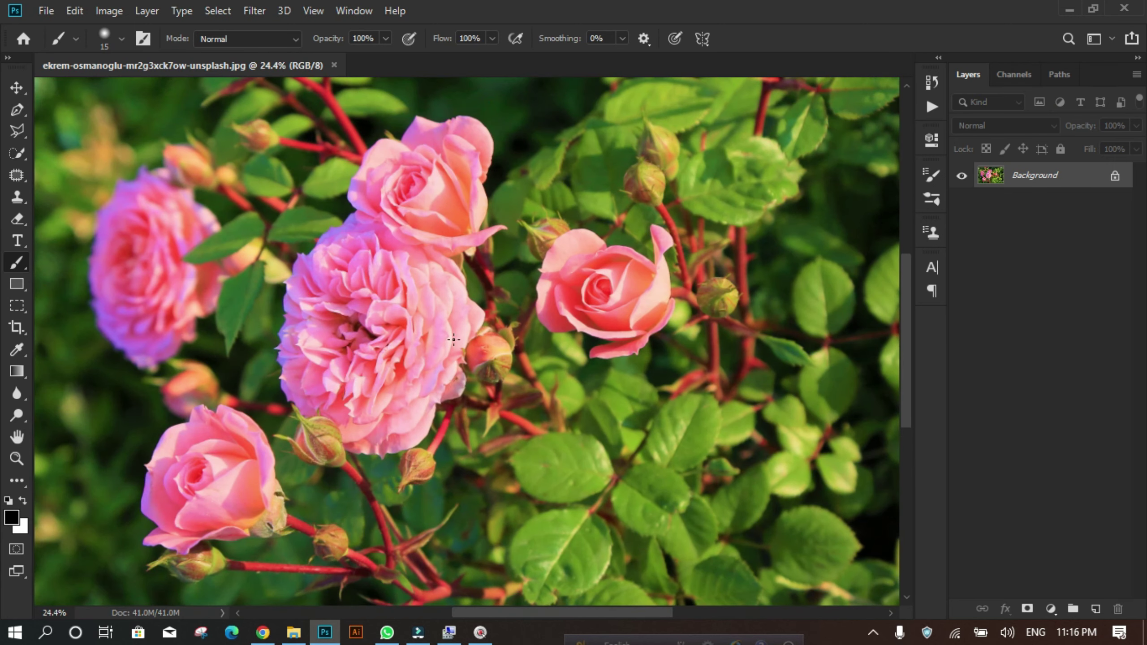
scroll(454, 340, down, 1)
scroll(310, 273, down, 1)
drag(1066, 175, 1095, 608)
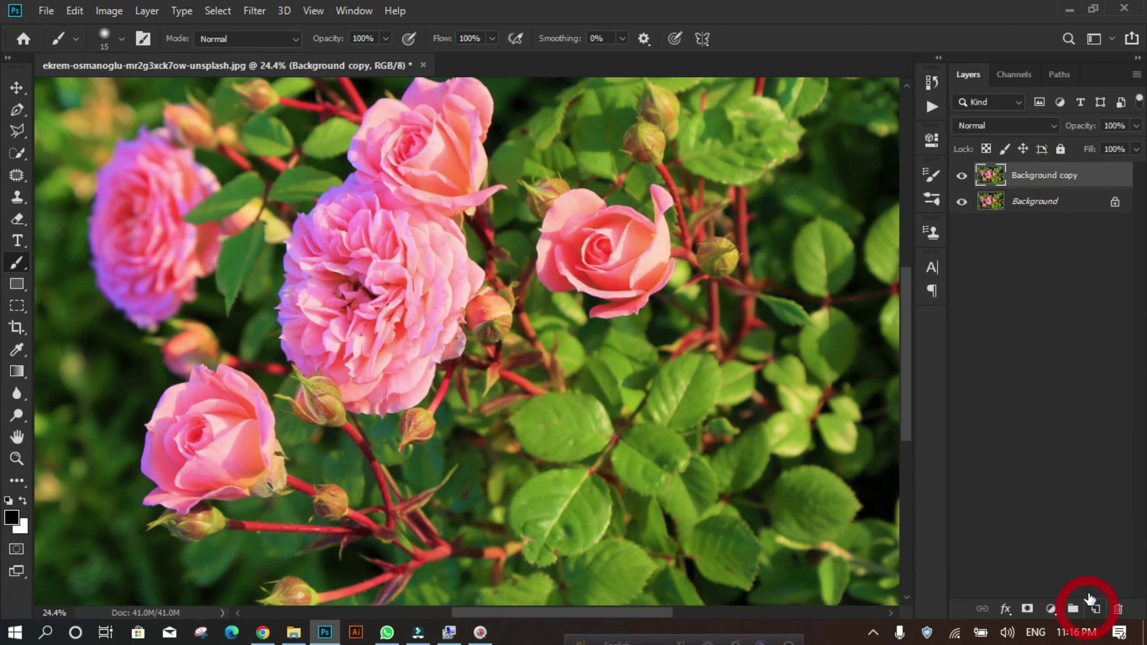
click(964, 204)
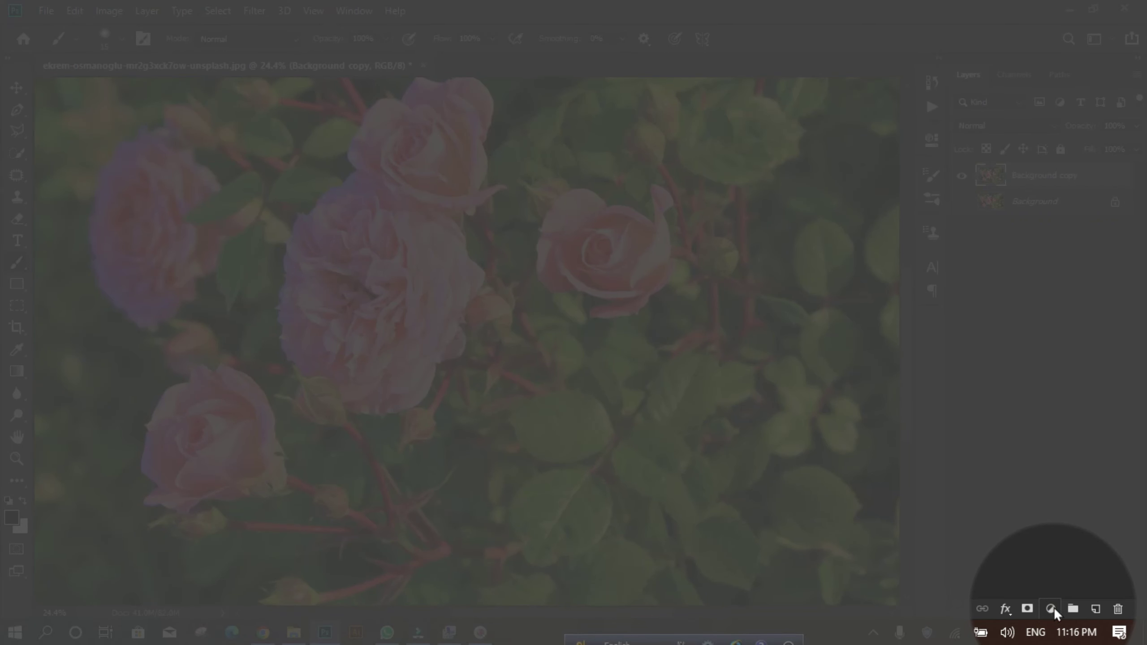
Add a Black & White adjustment layer with the Default preset above the duplicated layer and collapse its properties
click(1050, 608)
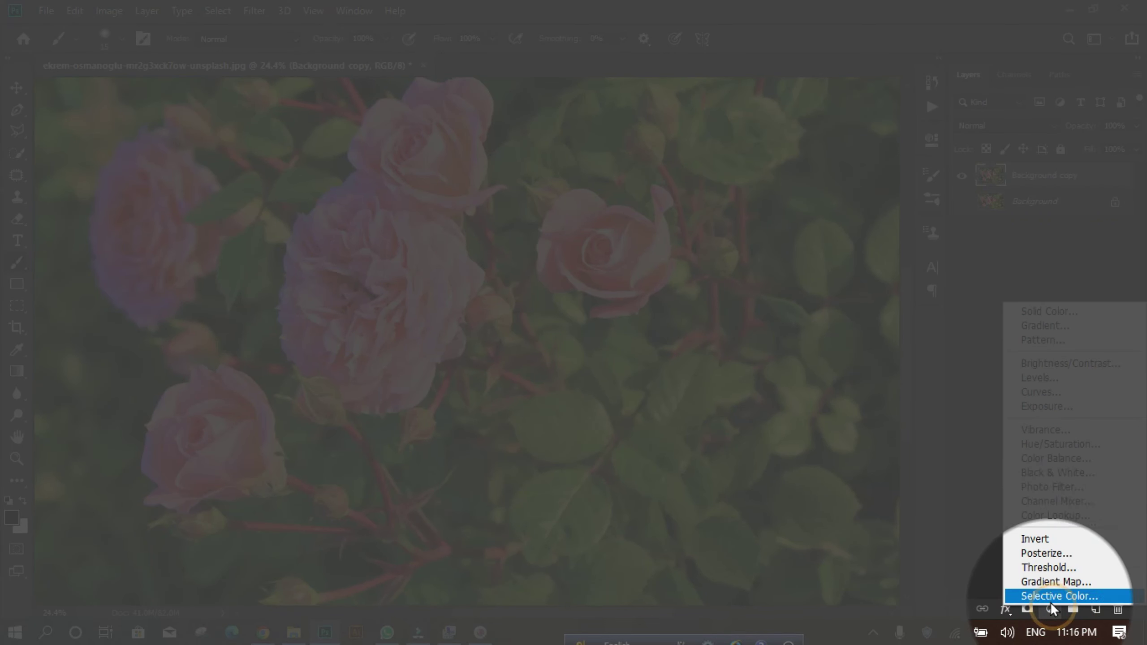
click(1070, 472)
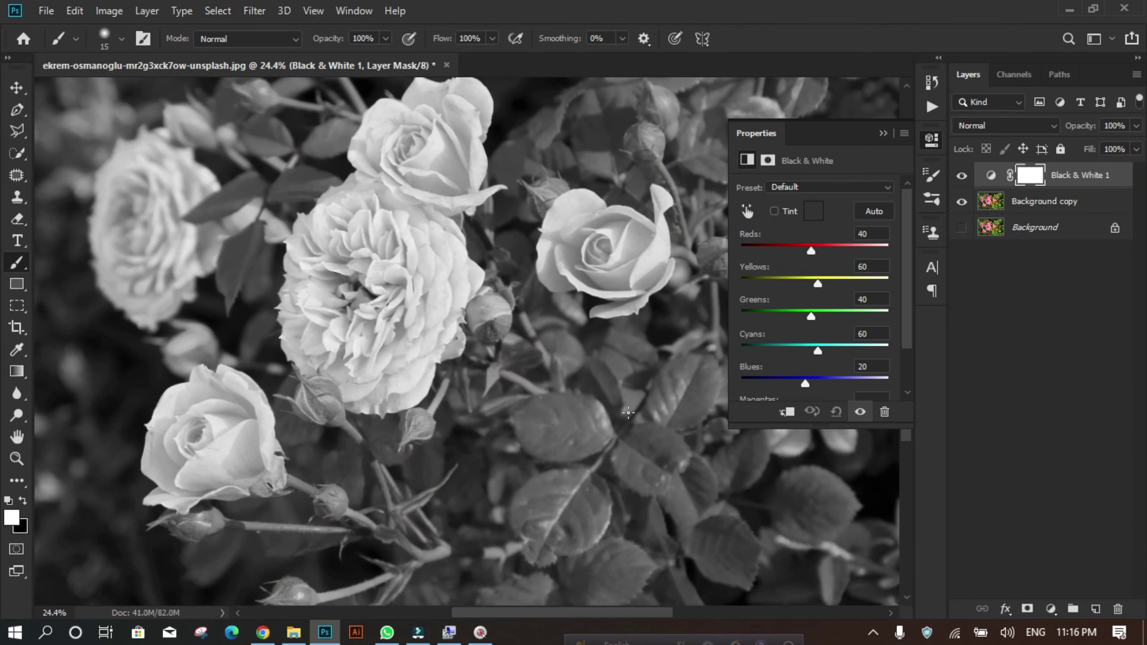
scroll(628, 412, down, 5)
drag(578, 359, 531, 349)
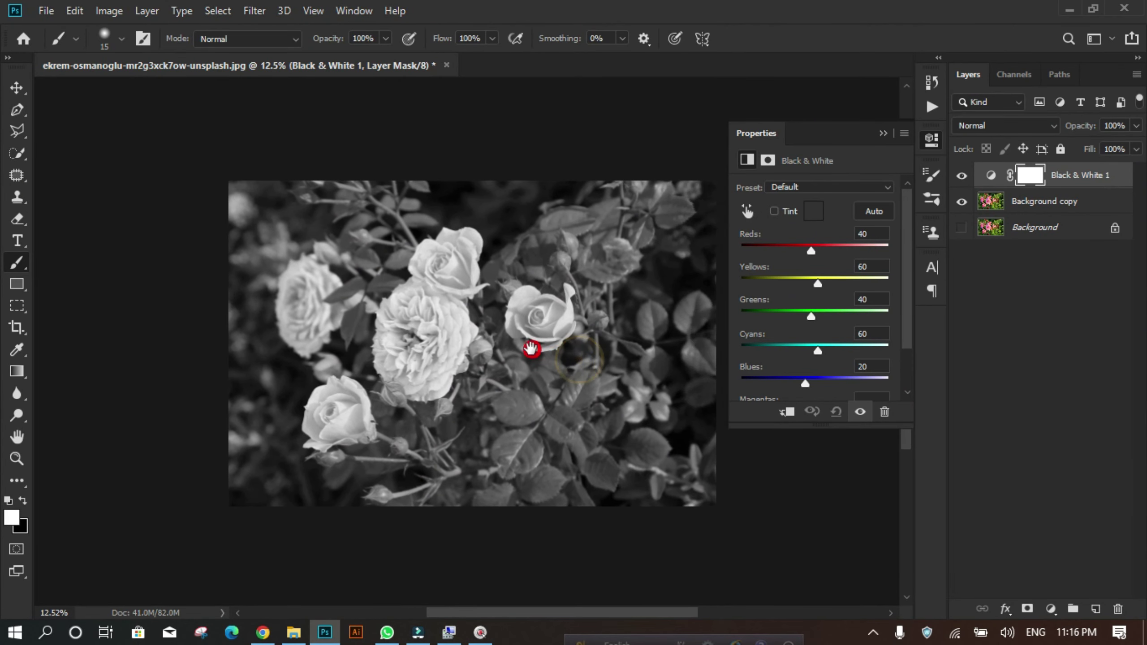
click(930, 141)
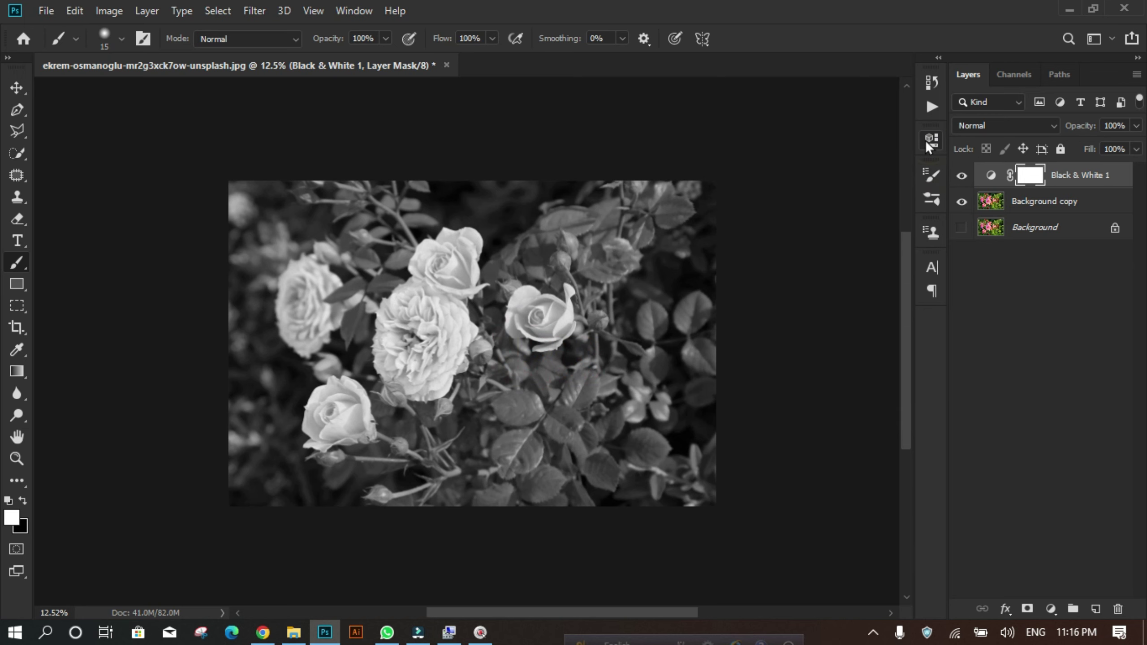
scroll(722, 309, down, 2)
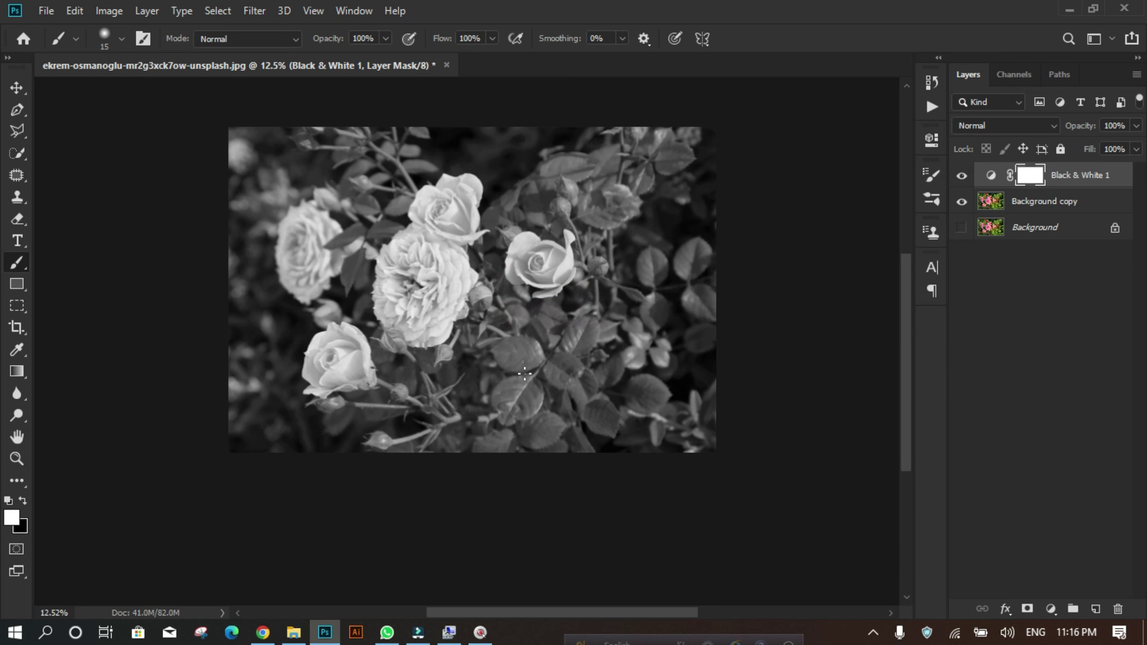
scroll(479, 367, up, 1)
scroll(478, 371, up, 2)
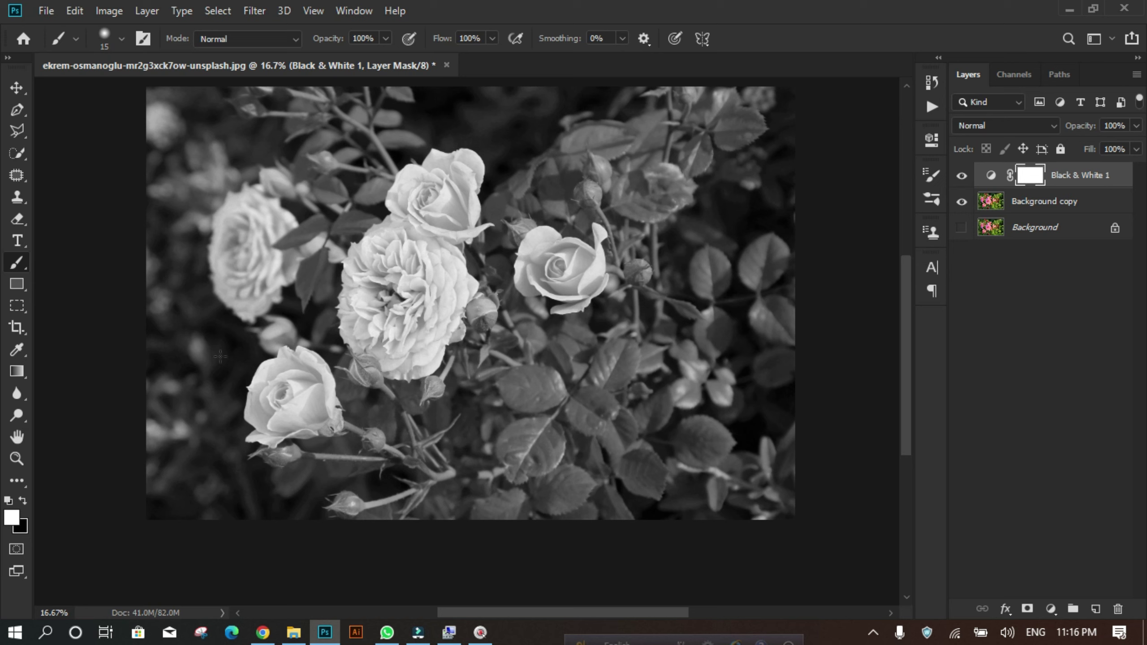
Select the Brush tool with a Soft Round tip and set its size to 58 px
click(20, 266)
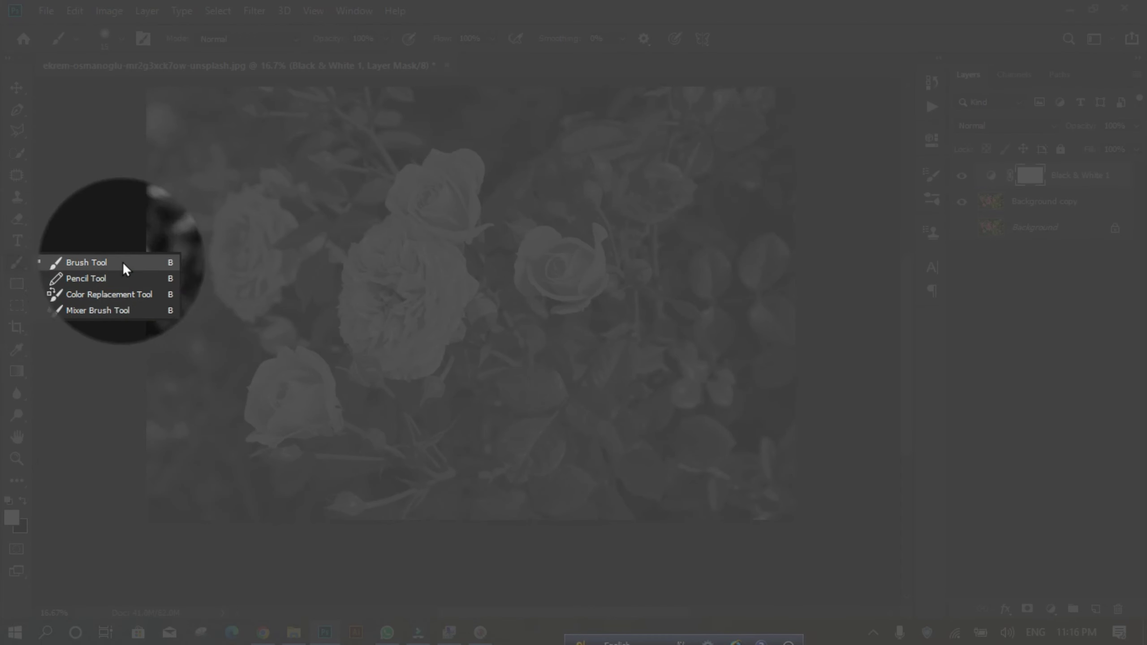
click(84, 263)
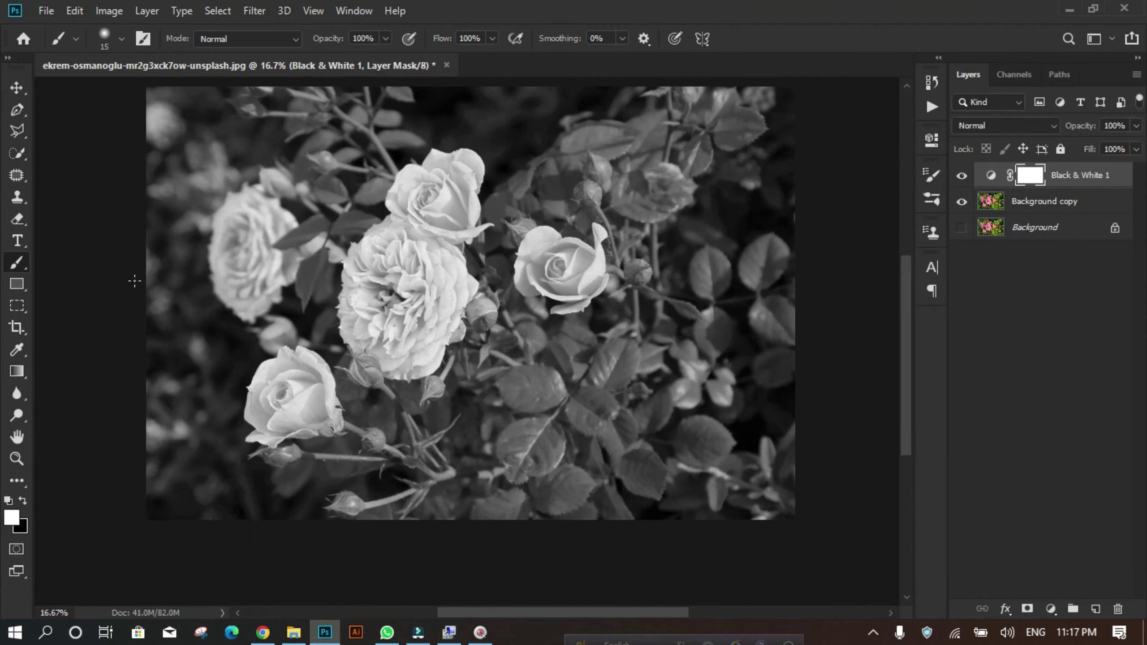
scroll(190, 299, down, 2)
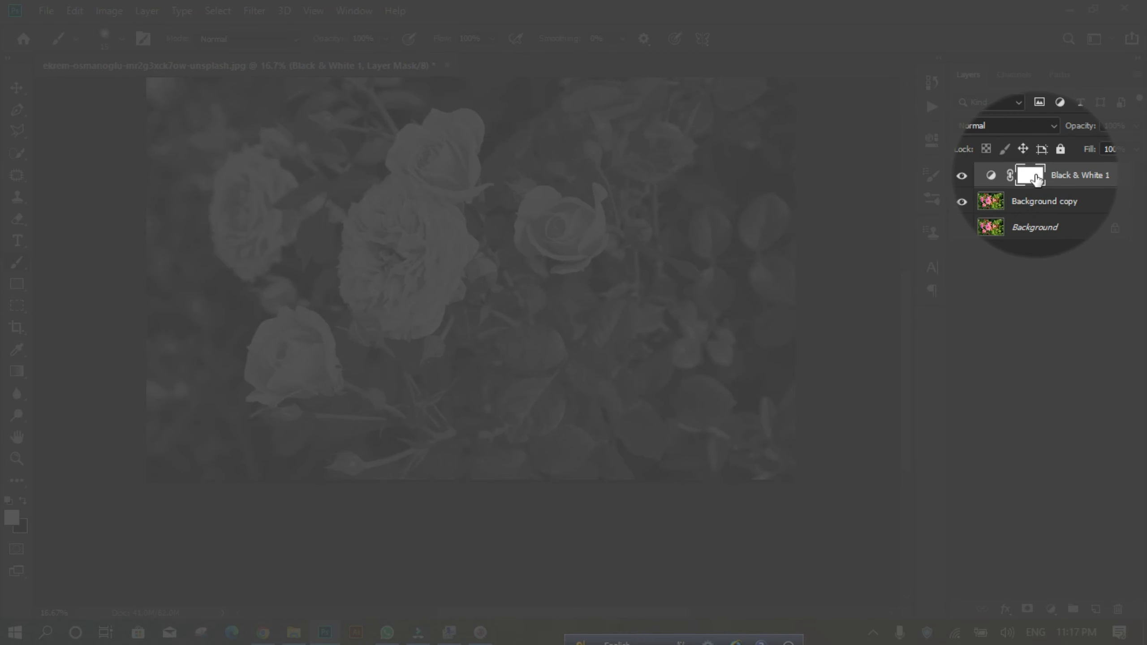
scroll(394, 323, up, 2)
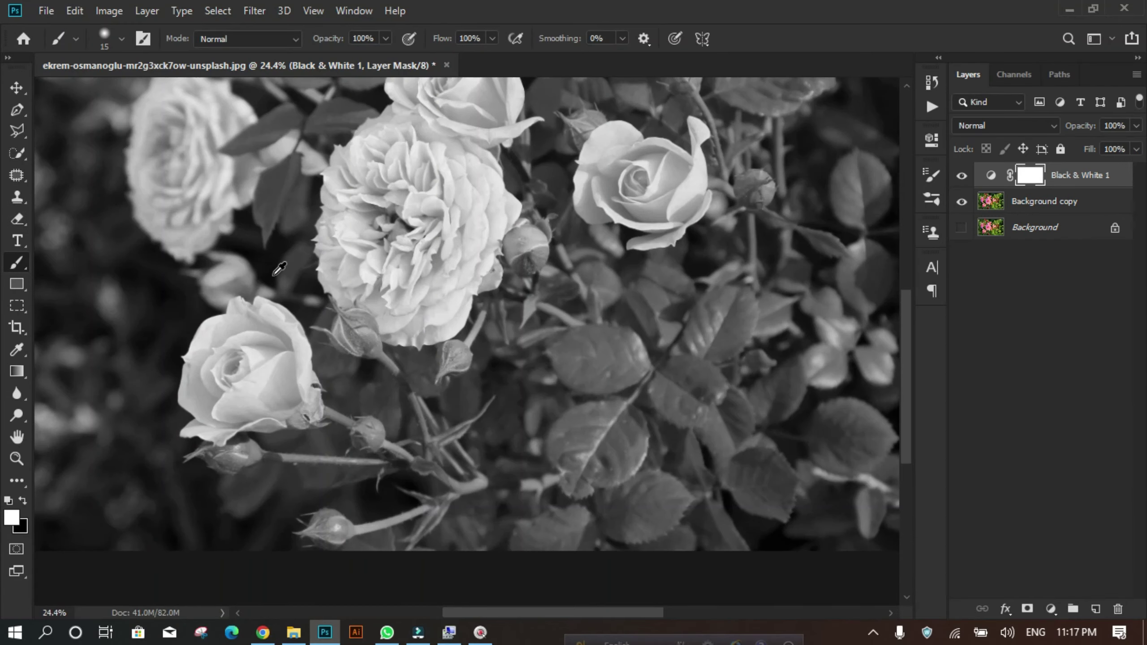
click(120, 41)
drag(98, 95, 125, 95)
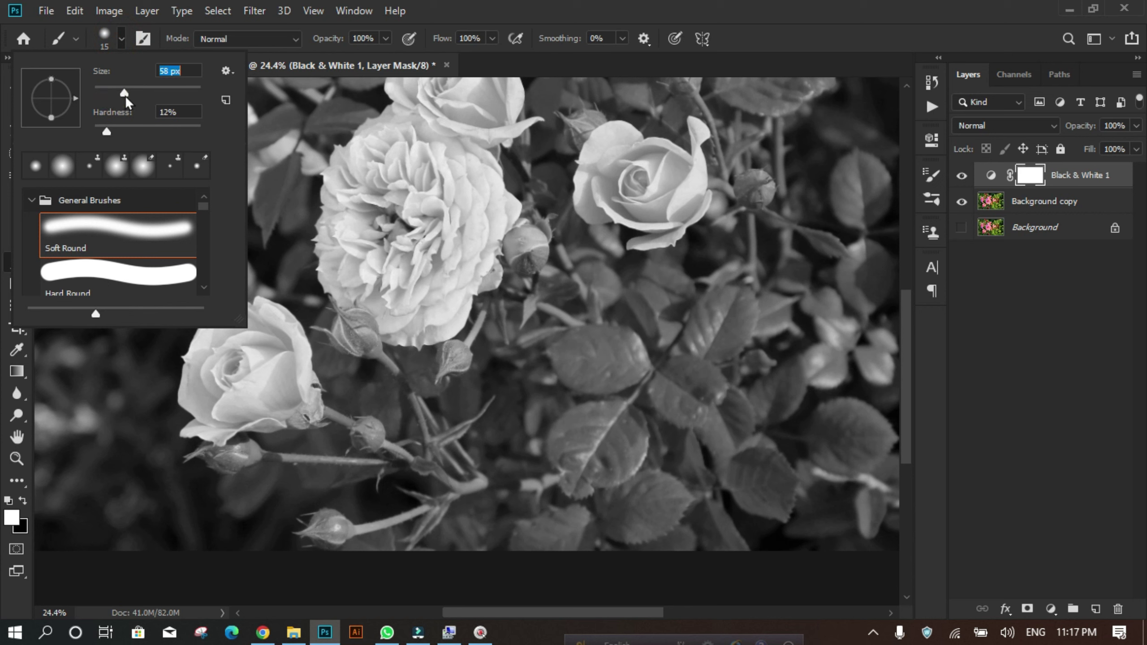
click(105, 129)
click(125, 48)
scroll(462, 193, up, 2)
scroll(440, 246, up, 4)
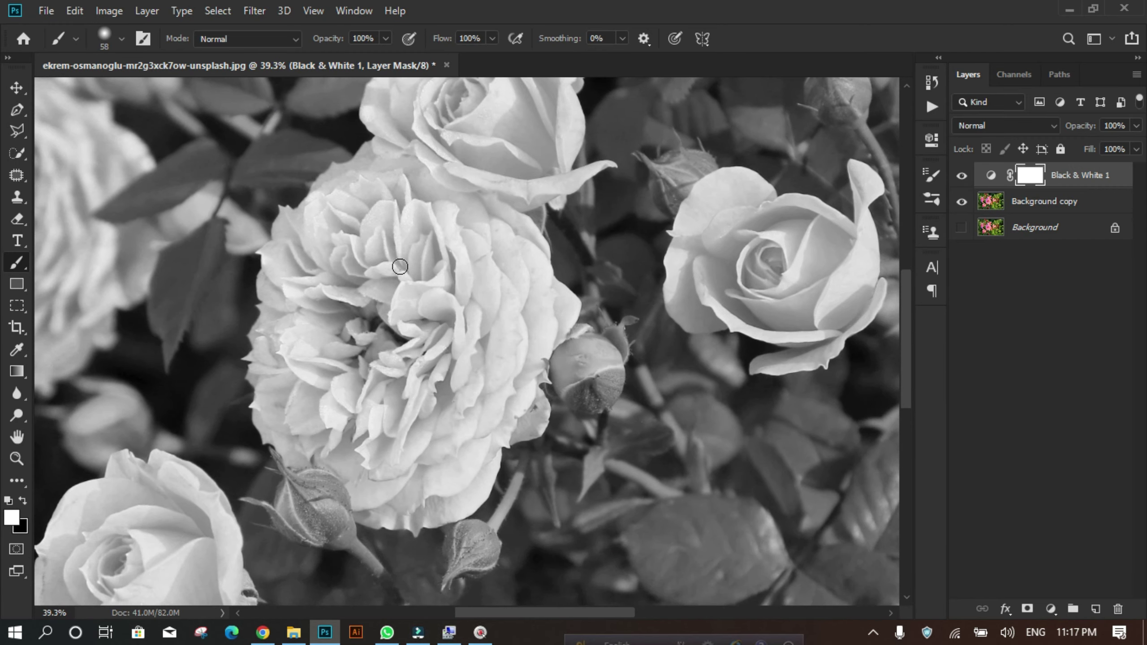
Make black the foreground color and paint the Black & White layer's mask over the center of the large rose
scroll(403, 270, down, 2)
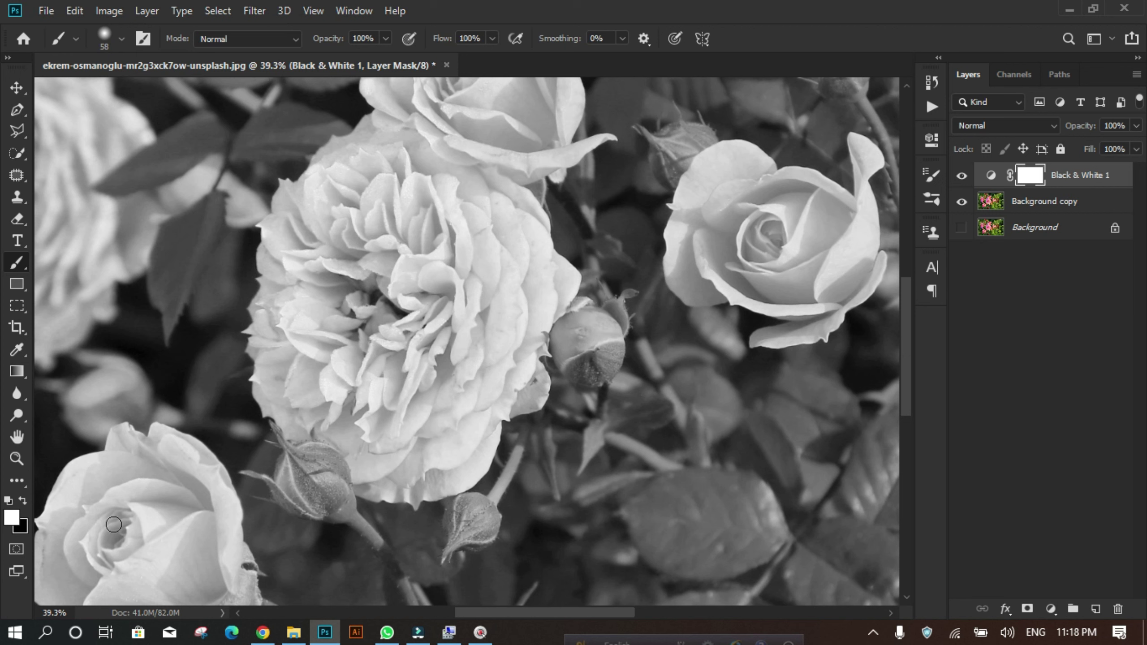
click(23, 501)
scroll(104, 466, down, 1)
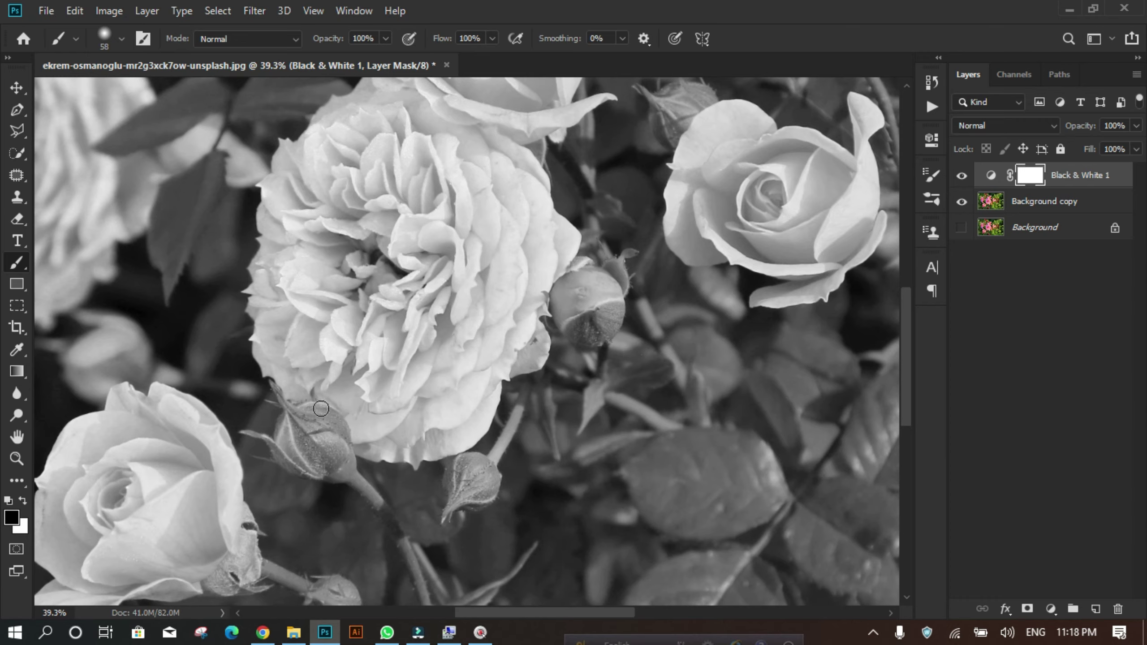
scroll(459, 315, up, 1)
click(401, 132)
mouse_move(393, 153)
mouse_down()
mouse_move(352, 247)
mouse_move(365, 156)
mouse_move(391, 229)
mouse_move(376, 180)
mouse_move(363, 232)
mouse_move(382, 228)
mouse_move(353, 225)
mouse_move(391, 175)
mouse_move(338, 285)
mouse_move(372, 242)
mouse_move(350, 182)
mouse_move(332, 226)
mouse_move(353, 272)
mouse_move(402, 283)
mouse_move(388, 227)
mouse_move(362, 311)
mouse_move(376, 287)
mouse_up()
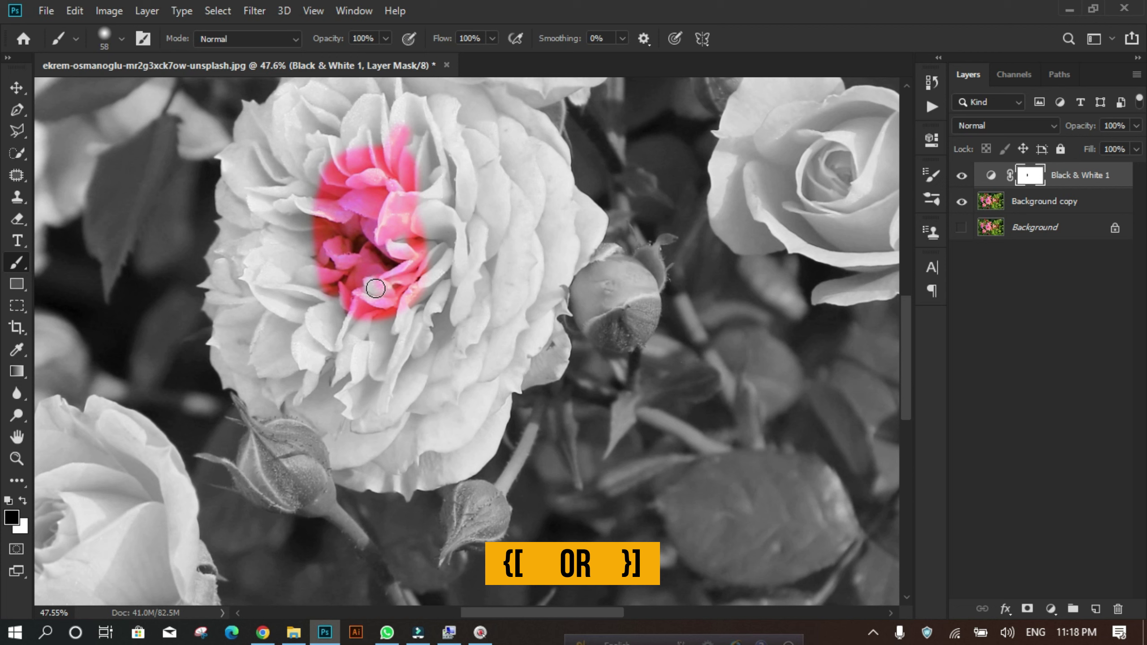
Enlarge the brush to 300 px and paint the mask over the large rose's inner petals to restore their color
key(bracketright)
key(bracketright)
key(bracketright)
key(bracketright)
key(bracketright)
key(bracketright)
key(bracketleft)
key(bracketleft)
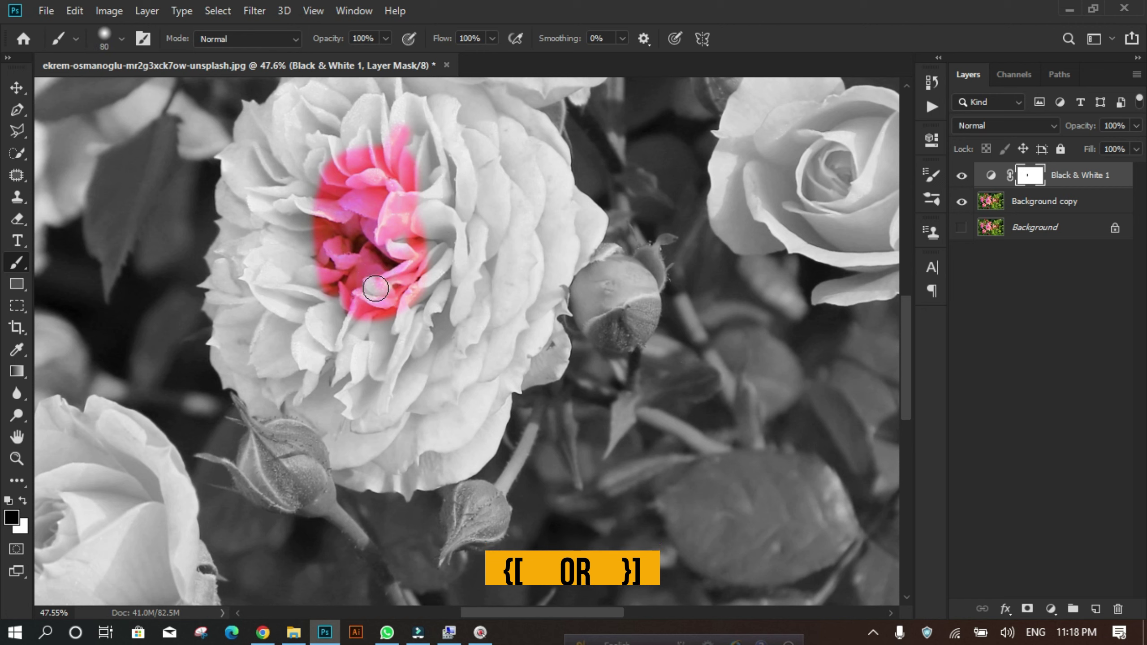
key(bracketright)
key(bracketright)
key(bracketright)
key(bracketright)
key(bracketright)
key(bracketright)
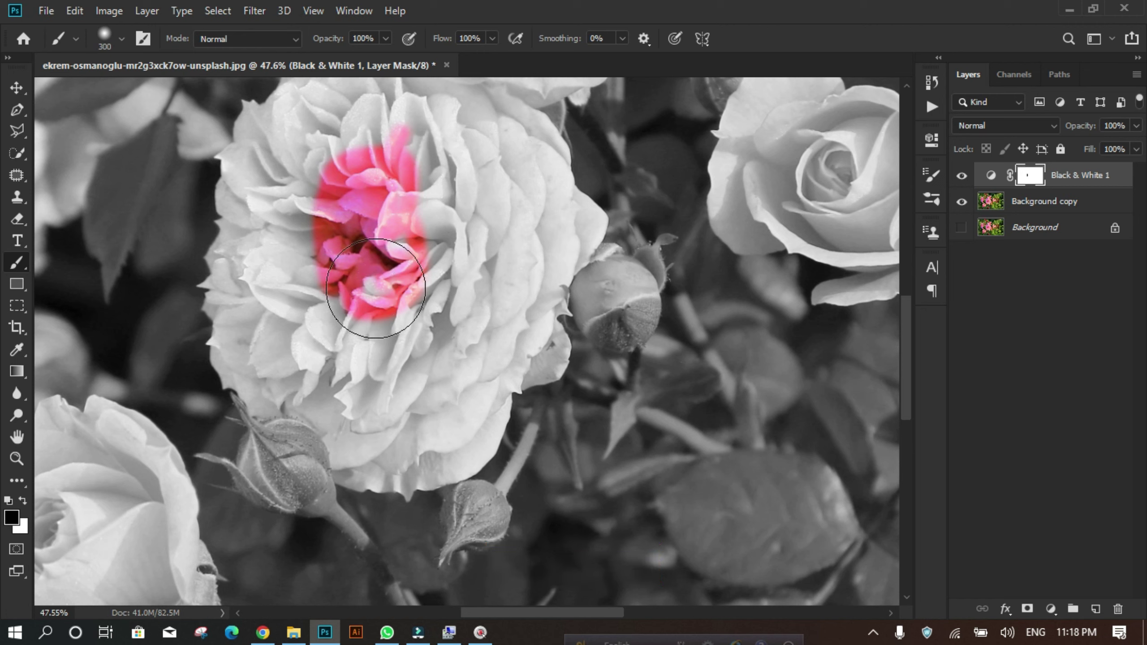
scroll(376, 288, up, 1)
mouse_move(376, 288)
mouse_down()
mouse_move(403, 271)
mouse_move(366, 347)
mouse_move(416, 223)
mouse_move(413, 286)
mouse_move(366, 239)
mouse_move(382, 180)
mouse_move(372, 168)
mouse_move(312, 232)
mouse_move(323, 208)
mouse_move(316, 320)
mouse_move(315, 298)
mouse_move(351, 356)
mouse_move(420, 240)
mouse_move(447, 319)
mouse_move(408, 179)
mouse_move(460, 214)
mouse_move(399, 431)
mouse_move(409, 376)
mouse_move(287, 258)
mouse_up()
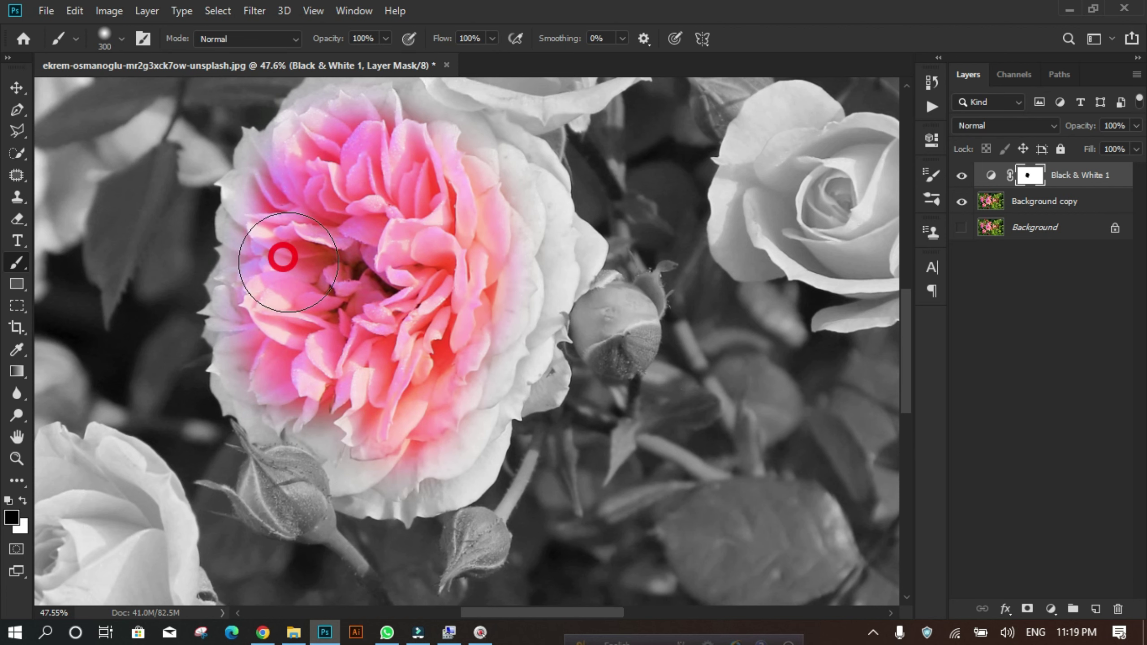
Reduce the brush to 100 px and paint the mask in black along the large rose's left and upper petals
scroll(263, 222, up, 2)
scroll(219, 208, up, 2)
key(bracketleft)
key(bracketleft)
key(bracketleft)
key(bracketleft)
key(bracketleft)
key(bracketleft)
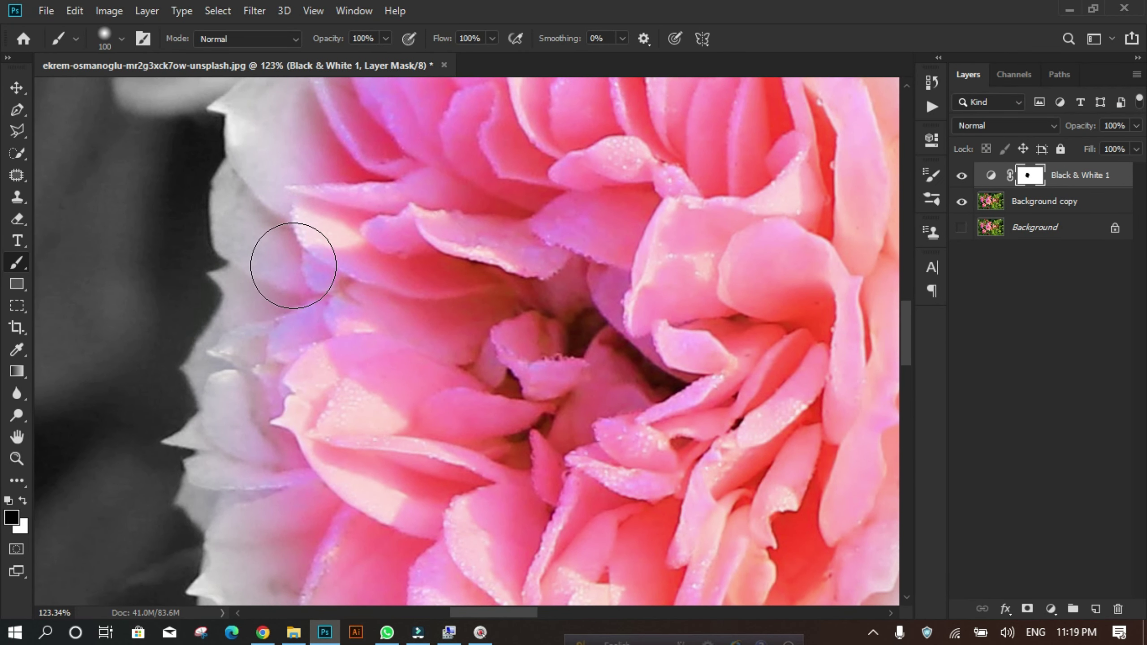
mouse_move(275, 169)
mouse_down()
mouse_move(281, 332)
mouse_move(313, 306)
mouse_move(347, 233)
mouse_move(318, 400)
mouse_move(303, 358)
mouse_move(252, 391)
mouse_move(262, 340)
mouse_move(244, 379)
mouse_move(272, 316)
mouse_move(253, 184)
mouse_up()
scroll(328, 226, up, 3)
mouse_move(291, 279)
mouse_down()
mouse_move(268, 212)
mouse_move(320, 166)
mouse_up()
scroll(321, 174, up, 4)
mouse_move(296, 299)
mouse_down()
mouse_move(317, 211)
mouse_move(442, 166)
mouse_up()
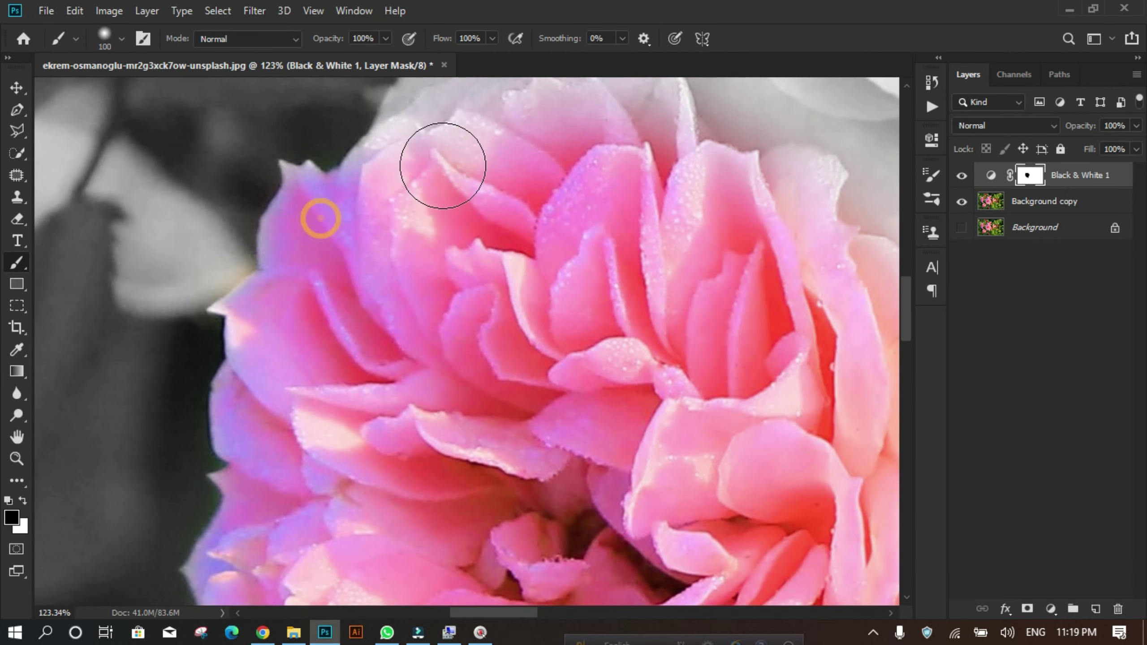
scroll(388, 244, up, 4)
mouse_move(424, 314)
mouse_down()
mouse_move(455, 221)
mouse_move(409, 276)
mouse_move(479, 195)
mouse_move(537, 190)
mouse_move(542, 177)
mouse_move(524, 215)
mouse_move(546, 223)
mouse_move(520, 242)
mouse_move(442, 256)
mouse_move(402, 297)
mouse_move(487, 274)
mouse_move(432, 280)
mouse_move(400, 245)
mouse_move(359, 251)
mouse_up()
mouse_move(438, 195)
mouse_down()
mouse_move(528, 252)
mouse_move(520, 328)
mouse_up()
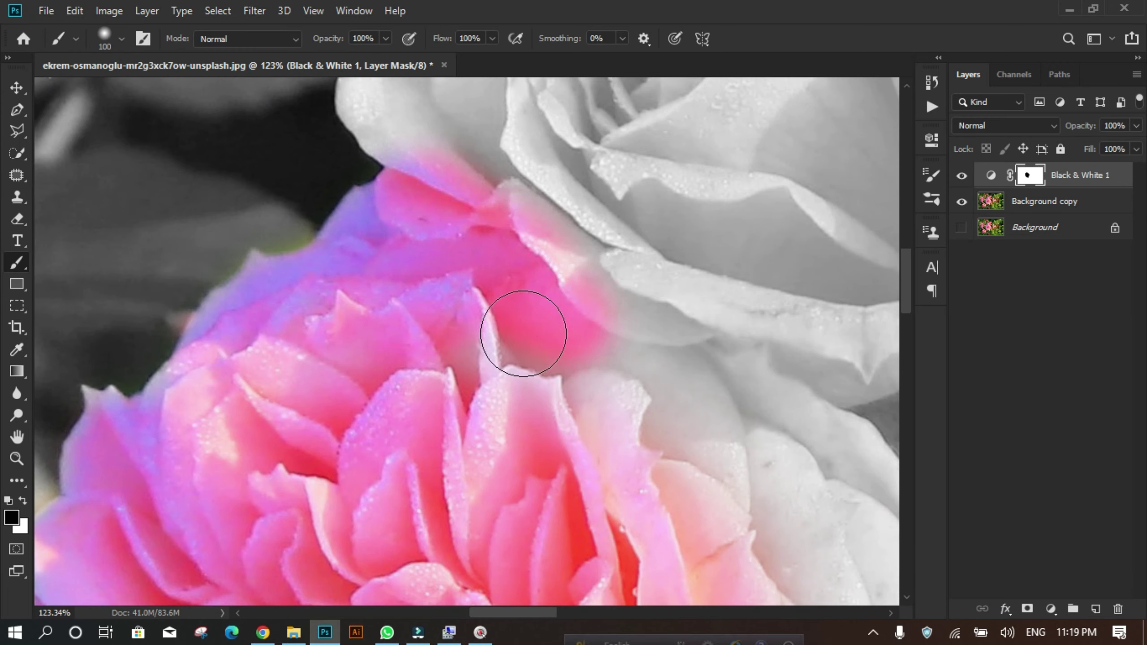
Paint the mask in black over the large rose's lower petals, following their edge around the bud
scroll(519, 328, down, 5)
scroll(579, 309, up, 4)
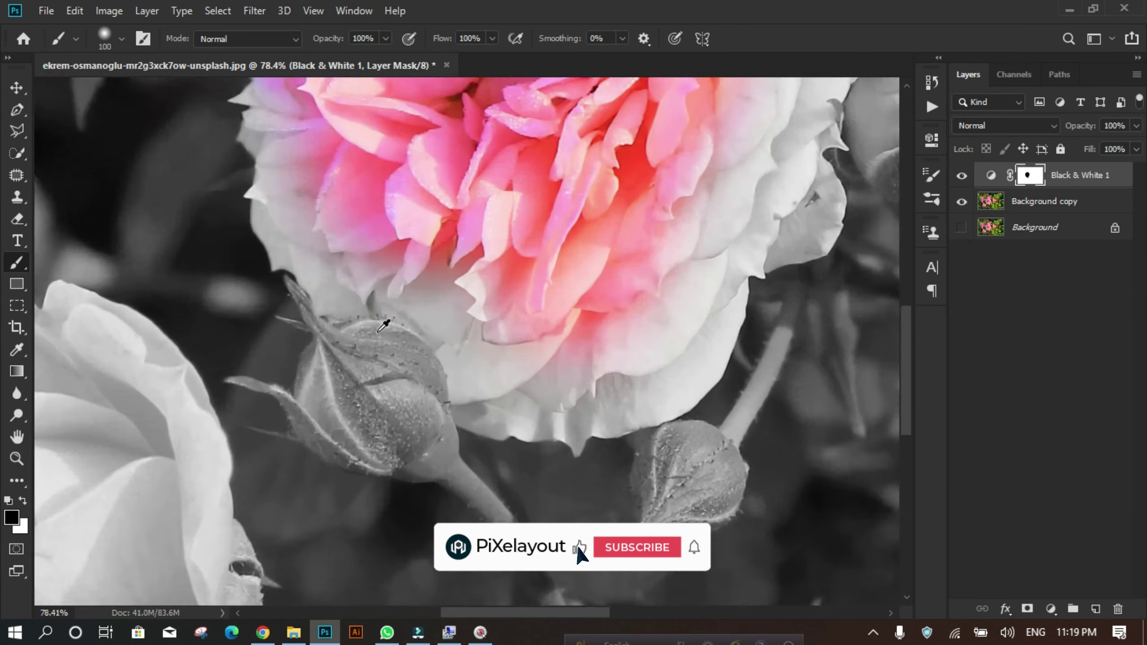
mouse_move(245, 203)
mouse_down()
mouse_move(266, 228)
mouse_move(268, 358)
mouse_move(329, 406)
mouse_move(340, 440)
mouse_up()
drag(483, 407, 402, 277)
mouse_move(432, 363)
mouse_down()
mouse_move(484, 327)
mouse_move(449, 351)
mouse_move(572, 372)
mouse_move(597, 332)
mouse_move(518, 291)
mouse_move(584, 289)
mouse_move(501, 333)
mouse_move(511, 287)
mouse_move(534, 333)
mouse_move(553, 334)
mouse_move(601, 222)
mouse_up()
Paint the mask in black over the large rose's right-hand petals up to their outer edge
scroll(474, 336, down, 3)
scroll(568, 281, right, 3)
scroll(601, 223, right, 3)
scroll(601, 223, up, 2)
mouse_move(417, 315)
mouse_down()
mouse_move(486, 215)
mouse_move(366, 226)
mouse_up()
scroll(365, 227, up, 2)
mouse_move(384, 268)
mouse_down()
mouse_move(443, 172)
mouse_move(521, 310)
mouse_move(575, 237)
mouse_move(521, 326)
mouse_move(559, 301)
mouse_move(472, 303)
mouse_move(523, 303)
mouse_move(583, 219)
mouse_move(558, 356)
mouse_move(458, 172)
mouse_move(559, 348)
mouse_move(620, 313)
mouse_move(616, 383)
mouse_up()
scroll(472, 303, up, 2)
scroll(558, 351, up, 3)
scroll(530, 236, up, 3)
mouse_move(435, 236)
mouse_down()
mouse_move(551, 246)
mouse_move(591, 383)
mouse_up()
Paint the mask in black over the whole rose above the large one to bring back its color
scroll(525, 405, up, 1)
scroll(526, 405, up, 5)
mouse_move(477, 438)
mouse_down()
mouse_move(325, 430)
mouse_move(187, 287)
mouse_move(236, 163)
mouse_up()
scroll(236, 163, up, 3)
mouse_move(286, 192)
mouse_down()
mouse_move(205, 269)
mouse_move(341, 261)
mouse_move(387, 152)
mouse_move(553, 159)
mouse_move(645, 210)
mouse_move(635, 371)
mouse_move(431, 251)
mouse_move(520, 282)
mouse_up()
scroll(484, 294, down, 4)
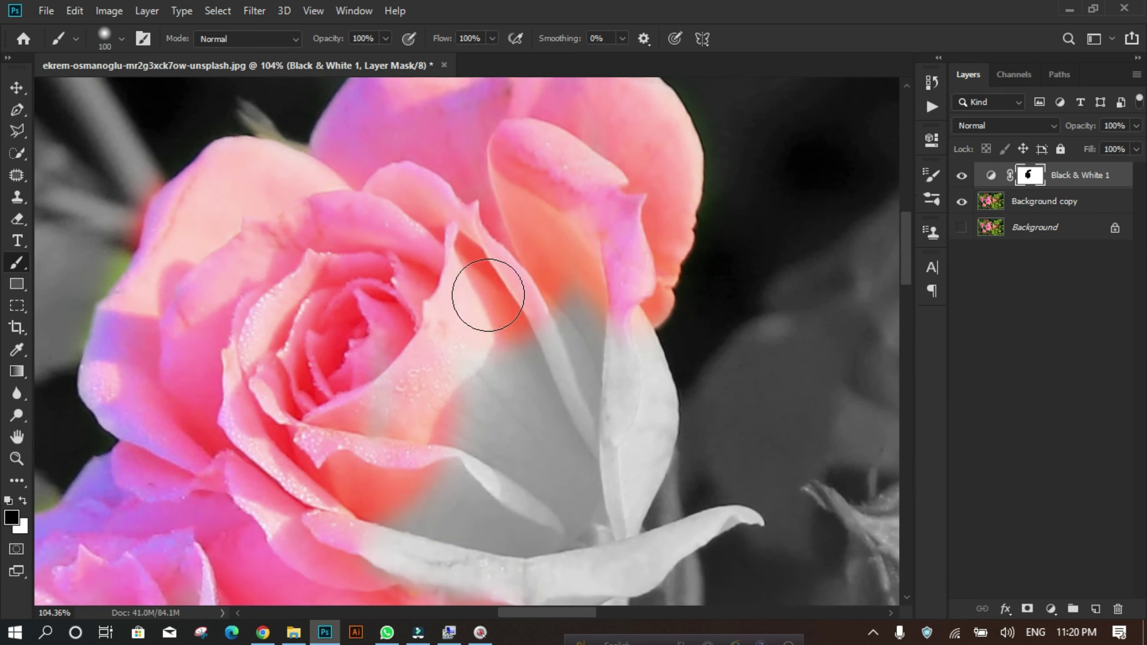
mouse_move(402, 300)
mouse_down()
mouse_move(442, 474)
mouse_move(532, 491)
mouse_move(726, 411)
mouse_up()
mouse_move(582, 412)
mouse_down()
mouse_move(542, 320)
mouse_move(495, 370)
mouse_move(423, 405)
mouse_up()
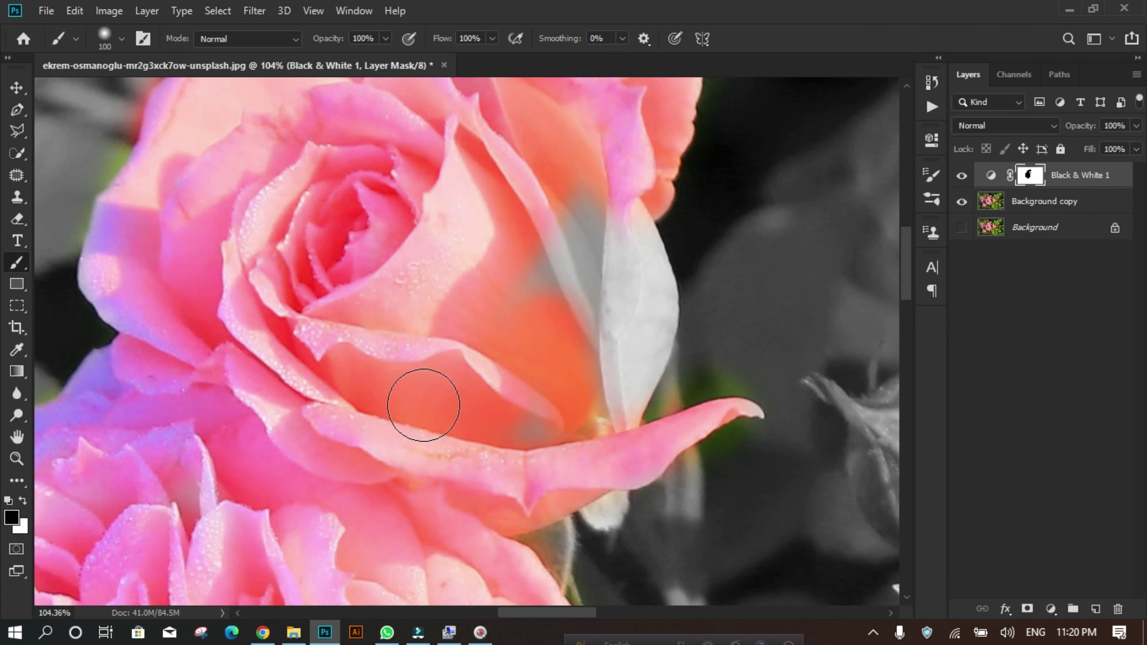
mouse_move(553, 273)
mouse_down()
mouse_move(605, 200)
mouse_move(613, 369)
mouse_move(633, 276)
mouse_move(633, 352)
mouse_up()
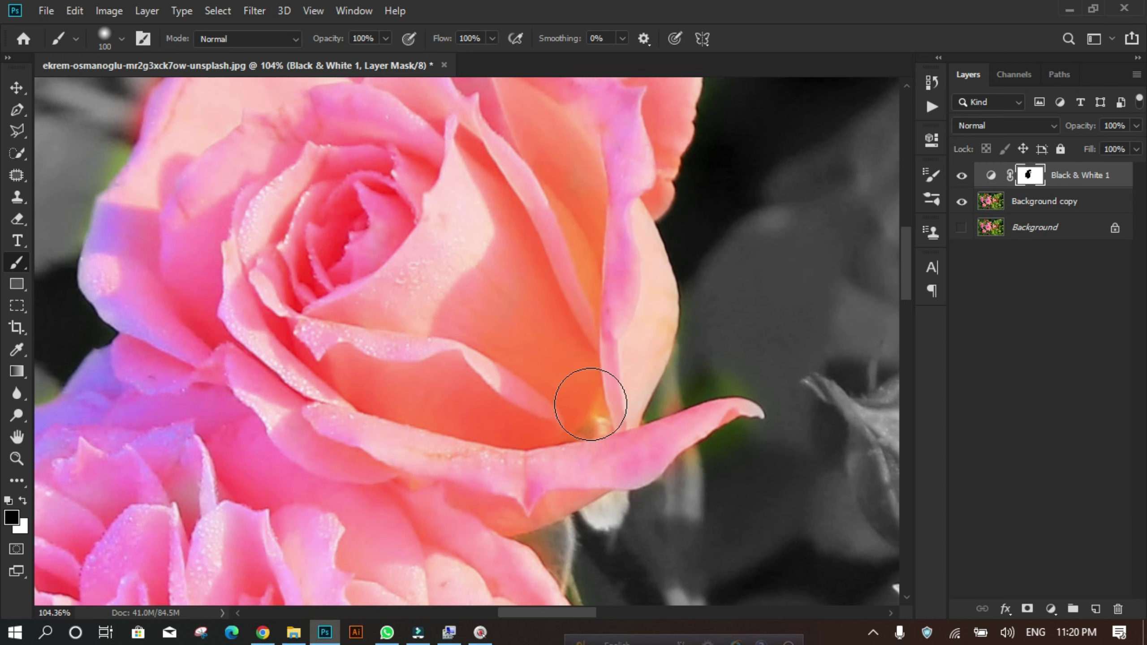
Reduce the brush to 10 px and paint the mask in white over the small green sepal tip above the bud below the large rose
scroll(529, 438, down, 8)
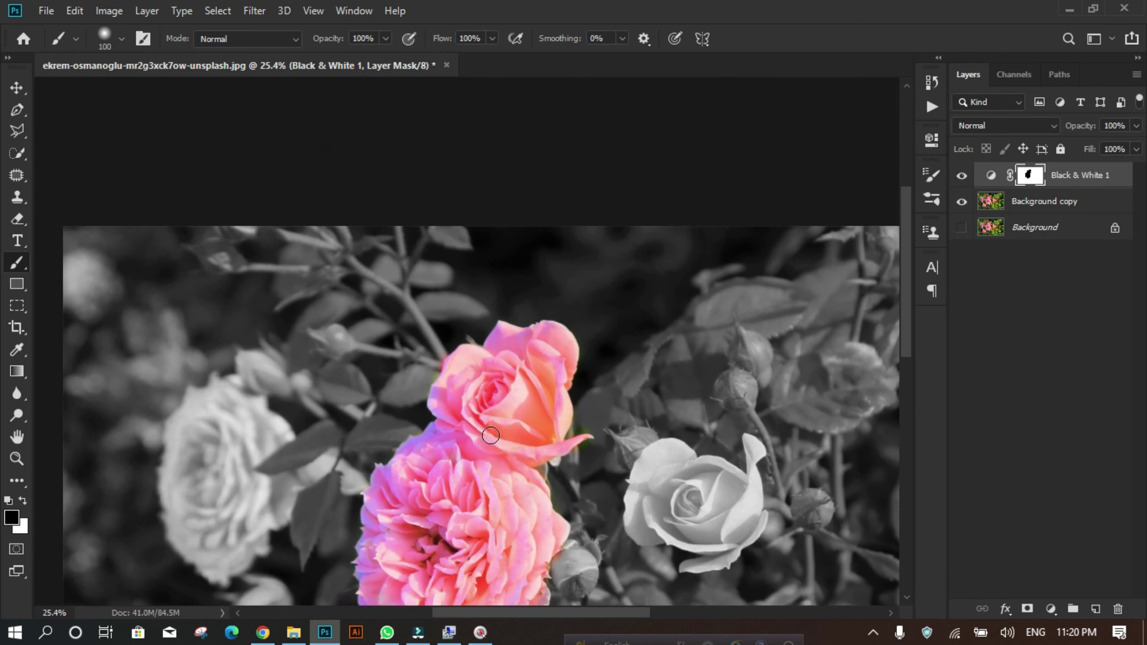
scroll(582, 476, up, 8)
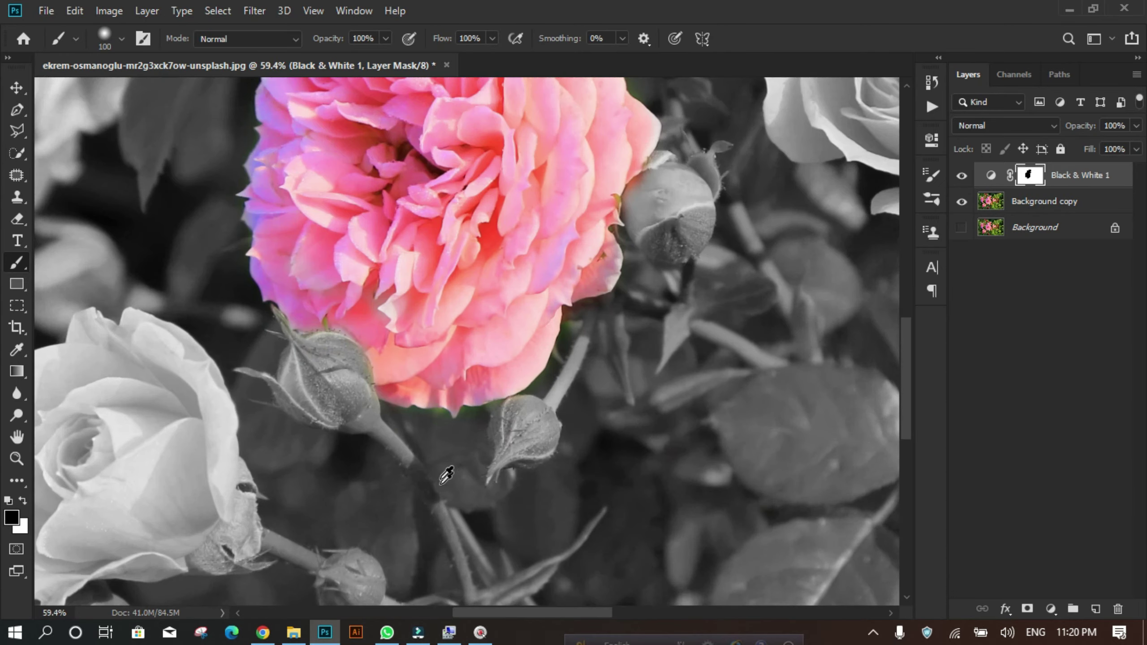
scroll(344, 352, up, 3)
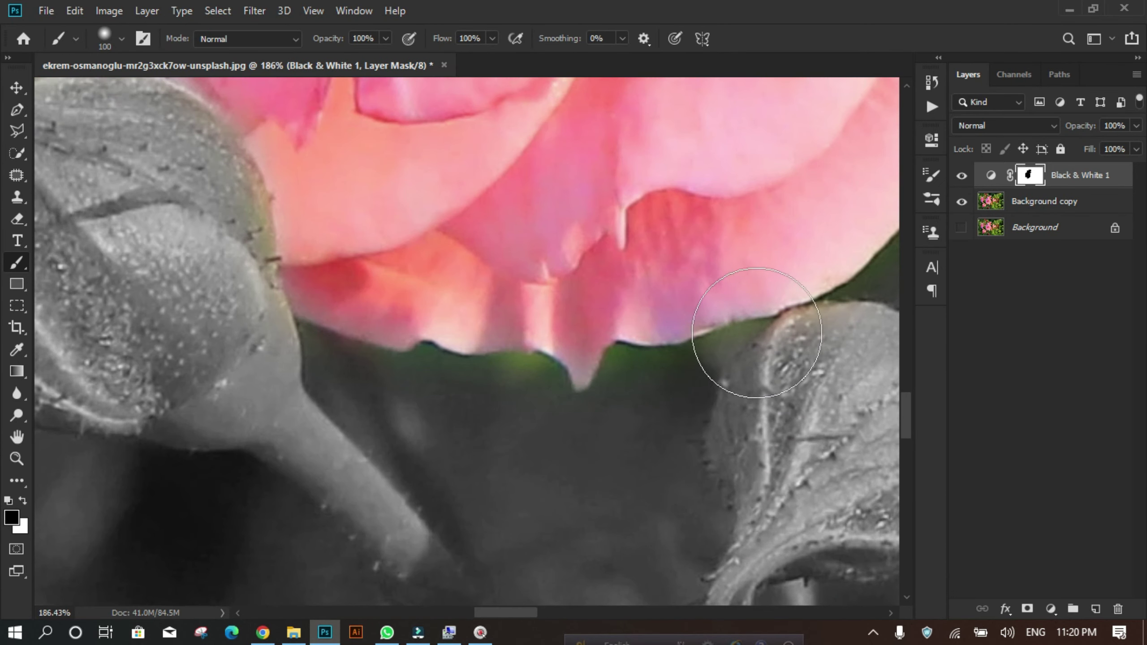
scroll(520, 418, down, 3)
scroll(192, 159, up, 3)
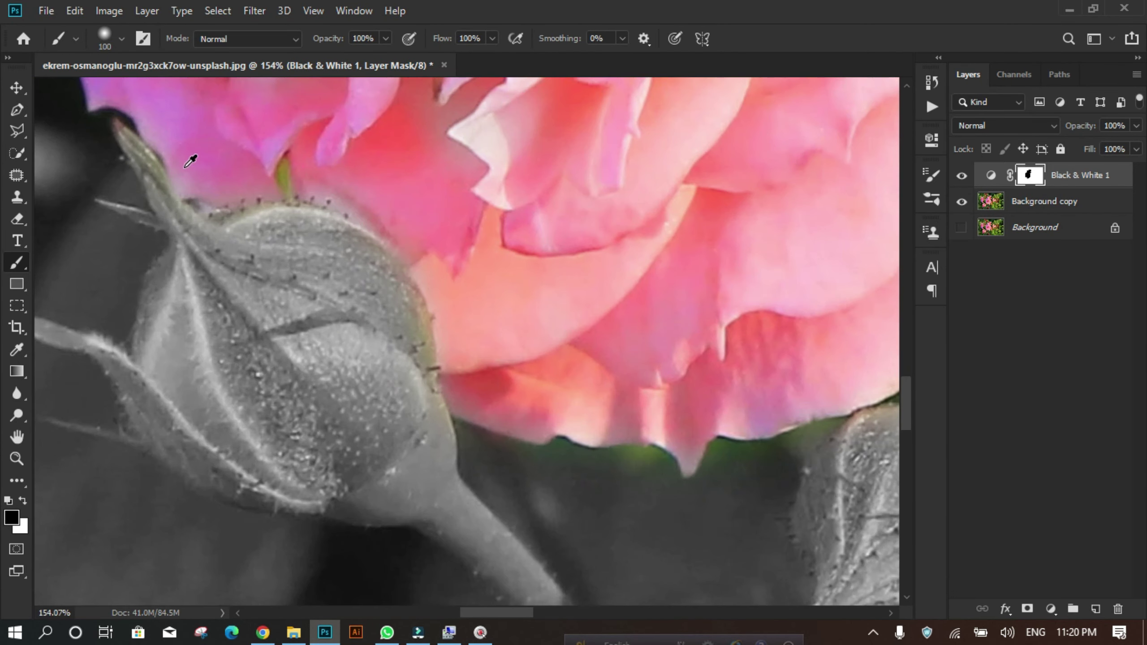
scroll(236, 208, up, 2)
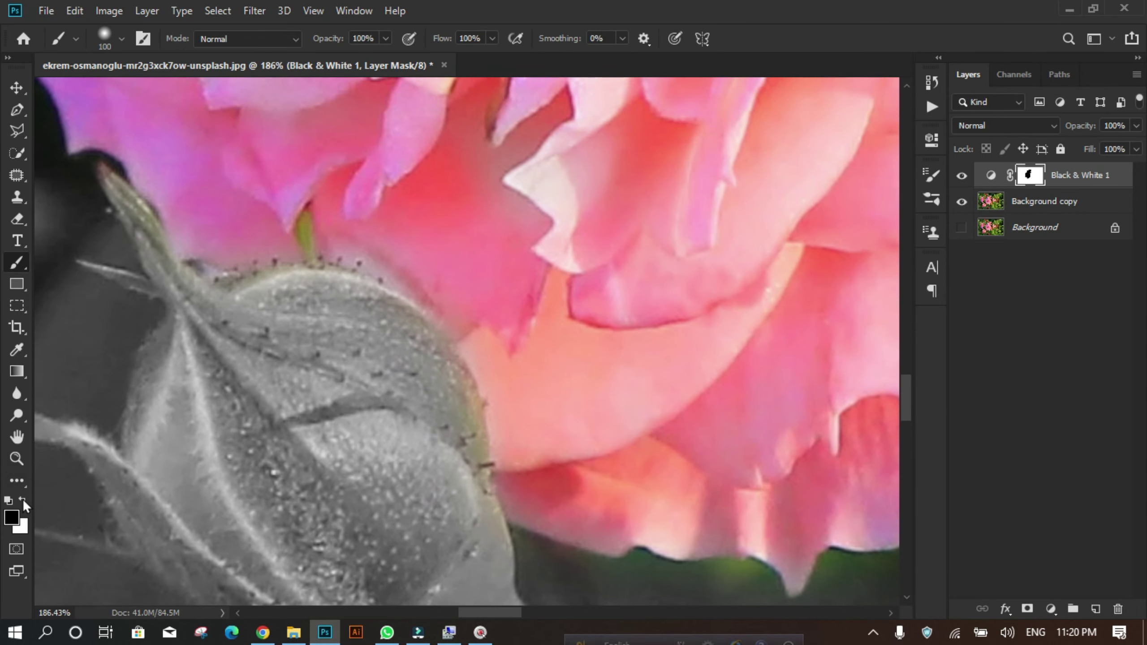
click(23, 500)
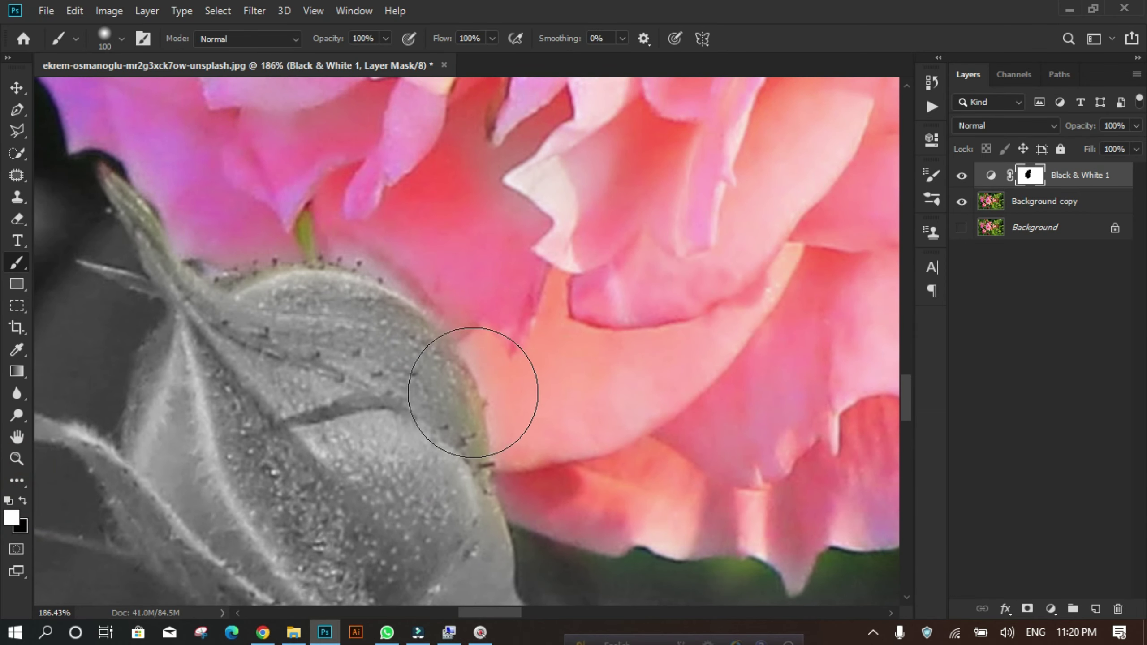
scroll(318, 270, up, 1)
key(bracketleft)
key(bracketleft)
key(bracketleft)
key(bracketleft)
key(bracketleft)
key(bracketleft)
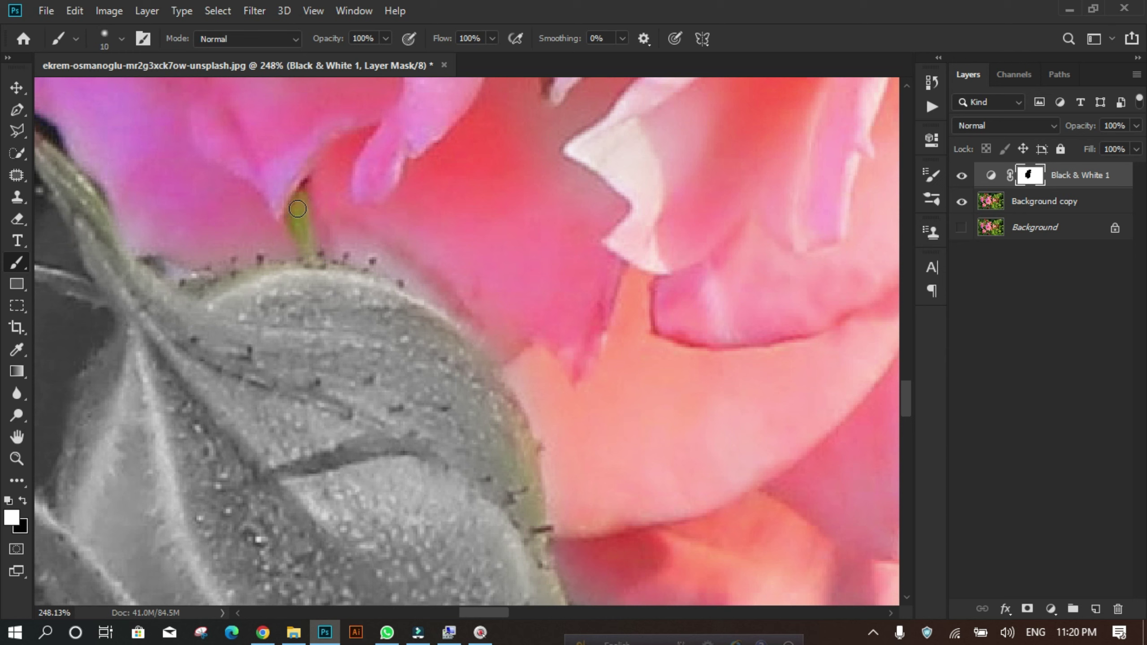
drag(302, 218, 301, 243)
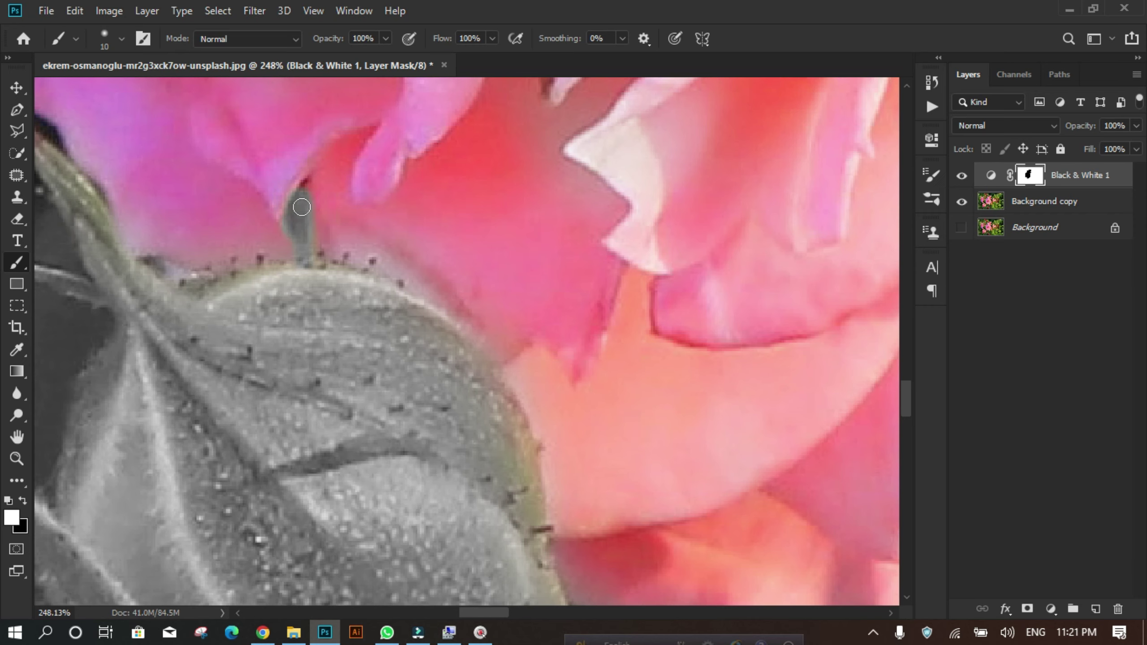
Paint the mask in white over the green fringe beneath the large rose's lowest petals, between the two buds
scroll(337, 257, down, 5)
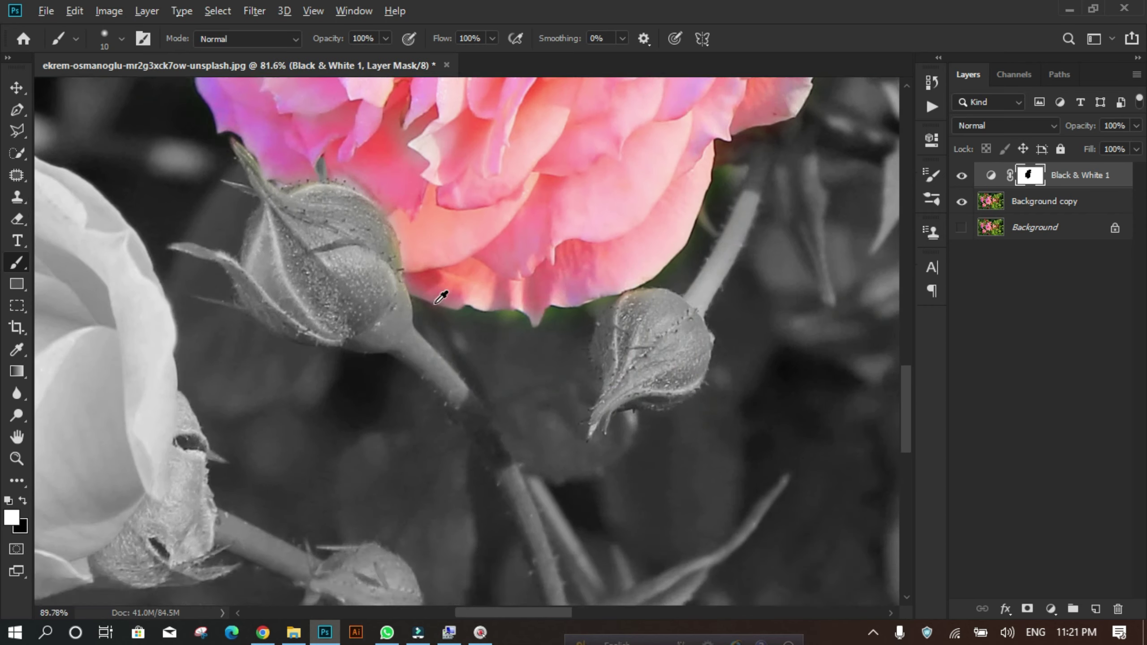
scroll(441, 294, up, 7)
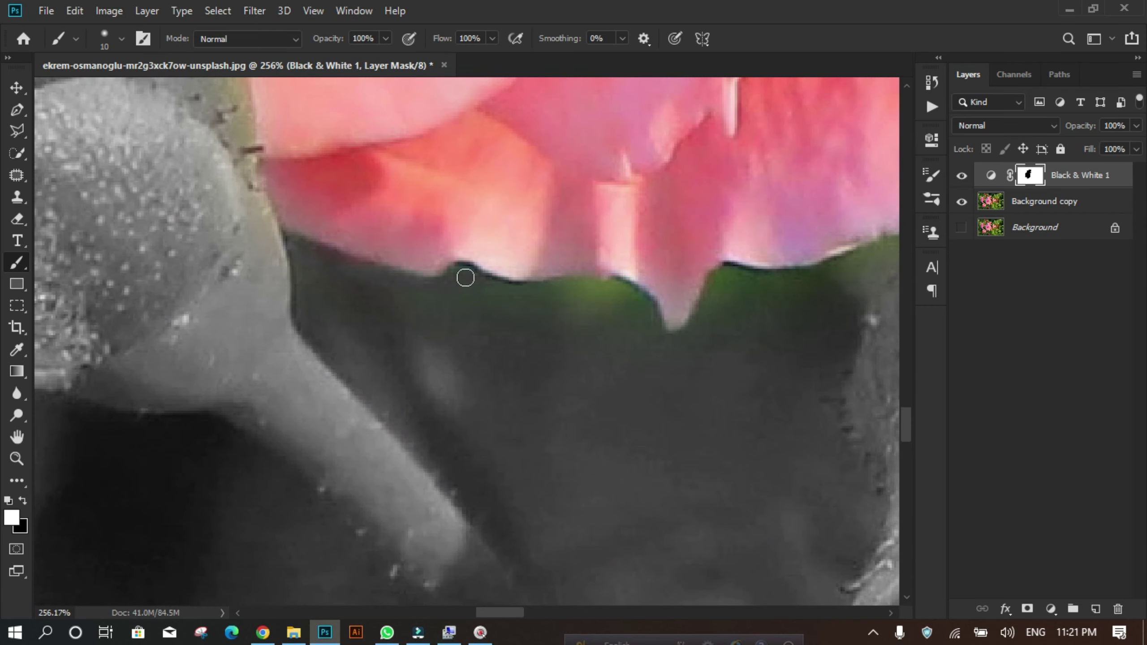
scroll(356, 274, up, 5)
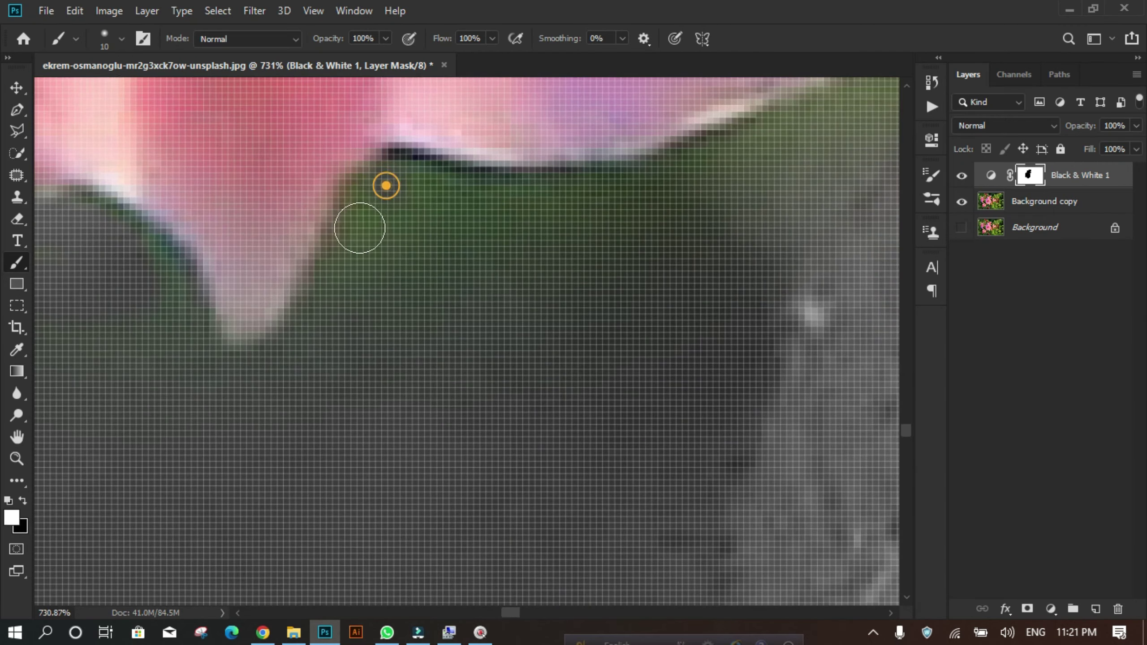
Paint the mask in white along the large rose's lower-right petal edge to remove background color between the petals and the stem
scroll(679, 174, down, 6)
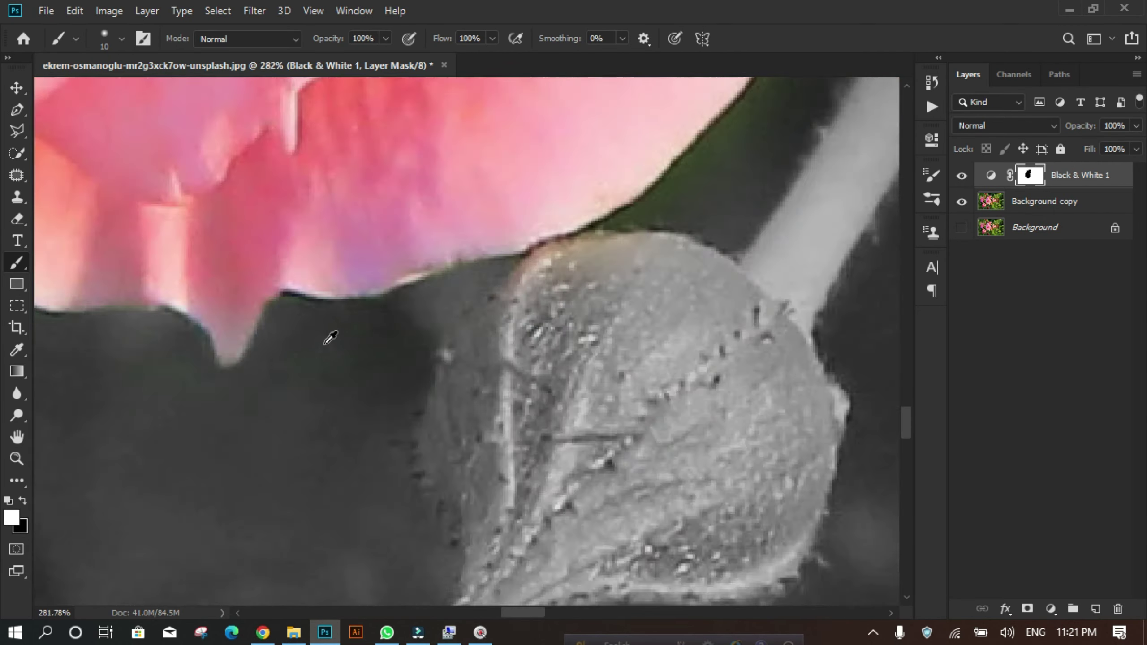
scroll(543, 187, up, 4)
scroll(249, 390, up, 5)
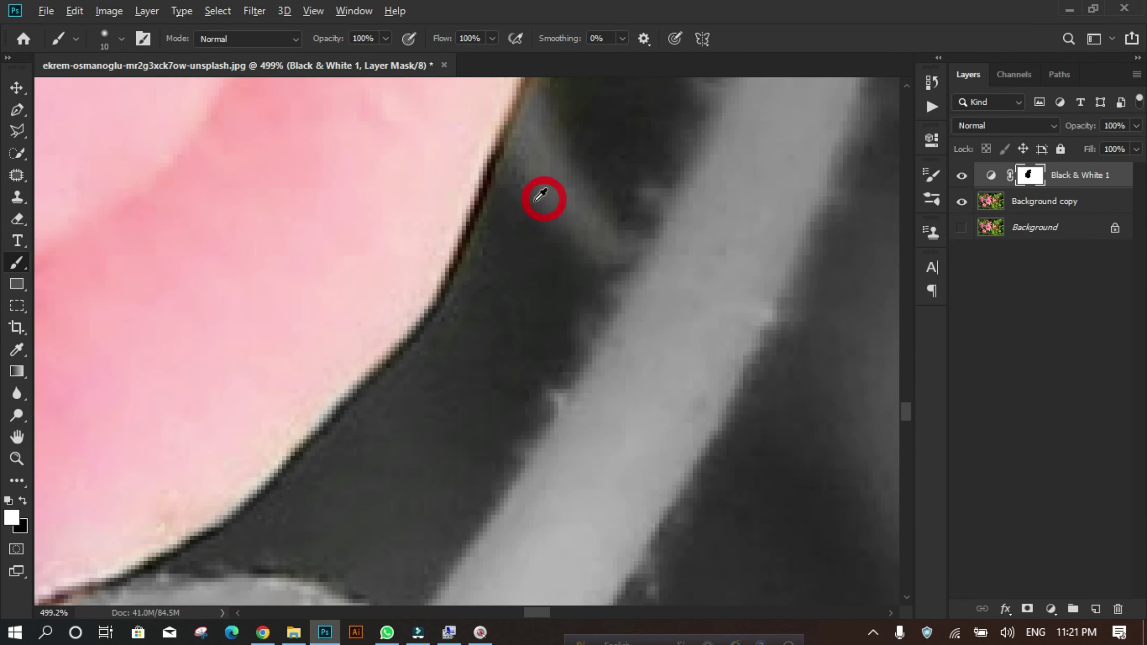
scroll(543, 199, down, 5)
scroll(458, 120, up, 4)
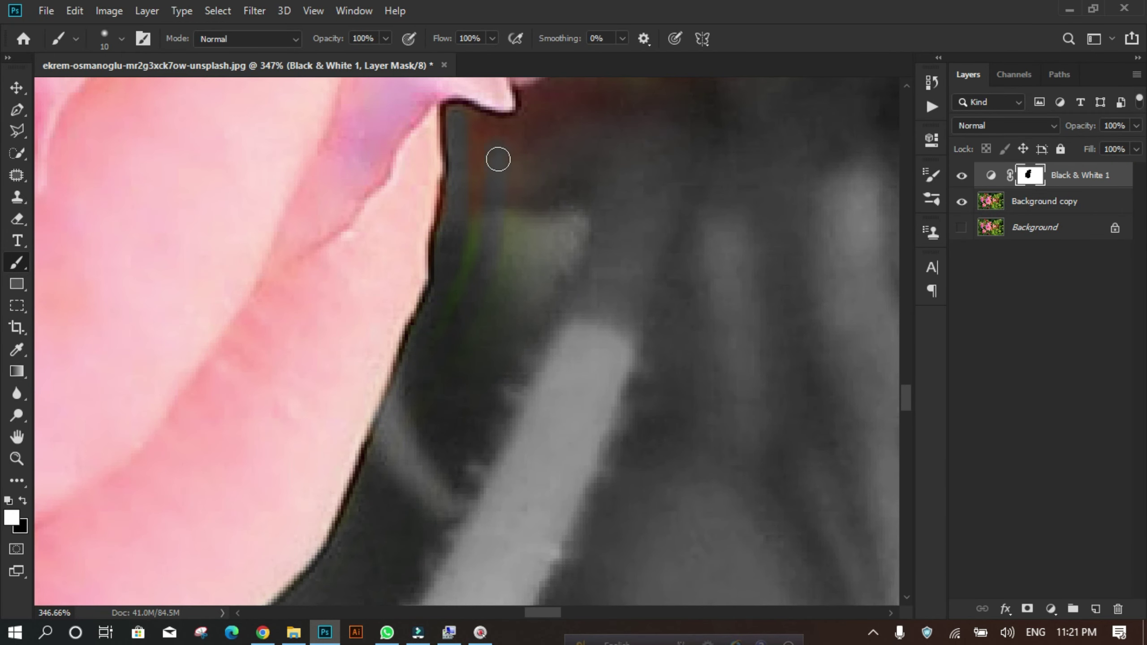
click(396, 417)
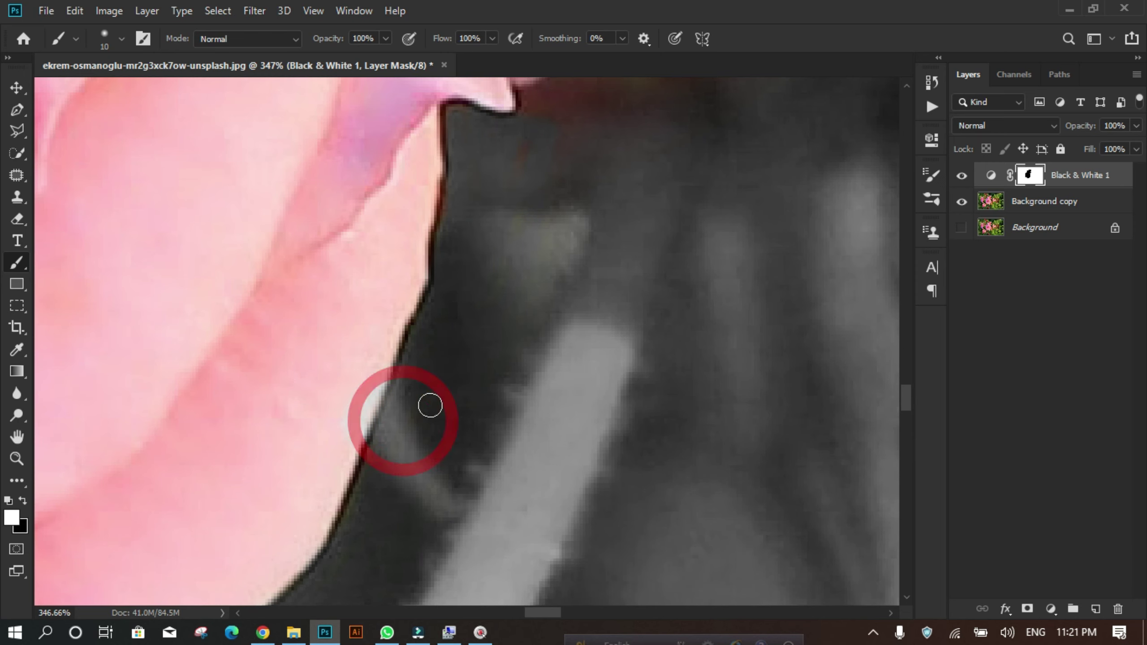
Examine the whole photo and the edges of the two colored roses against the black and white background
scroll(430, 387, down, 1)
scroll(401, 380, down, 10)
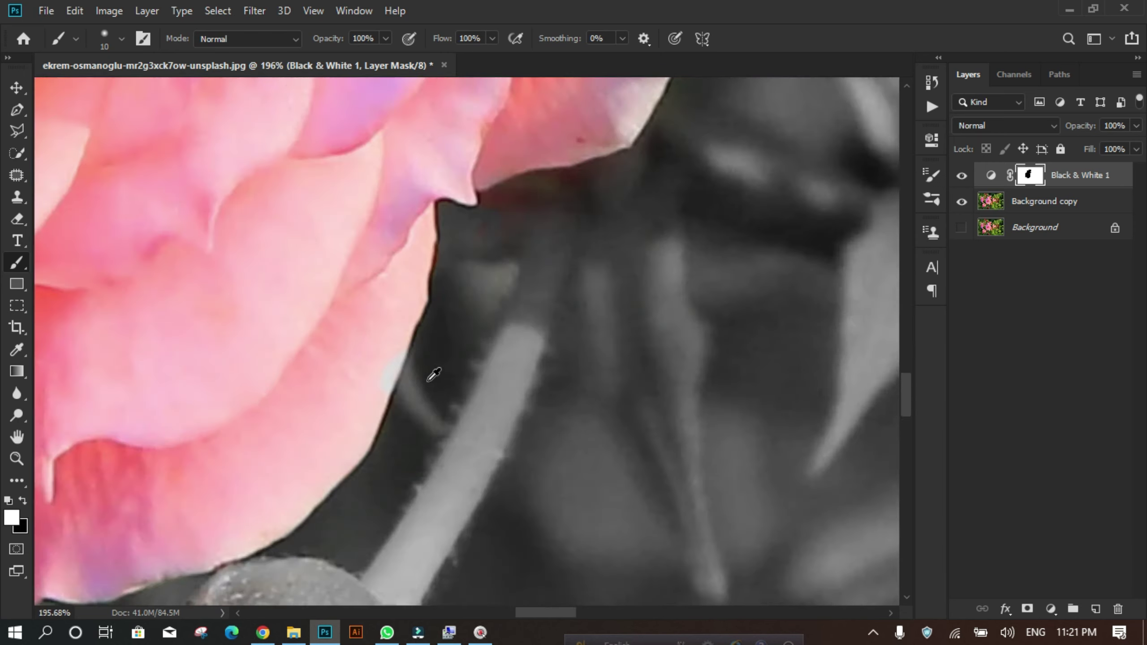
scroll(461, 376, down, 2)
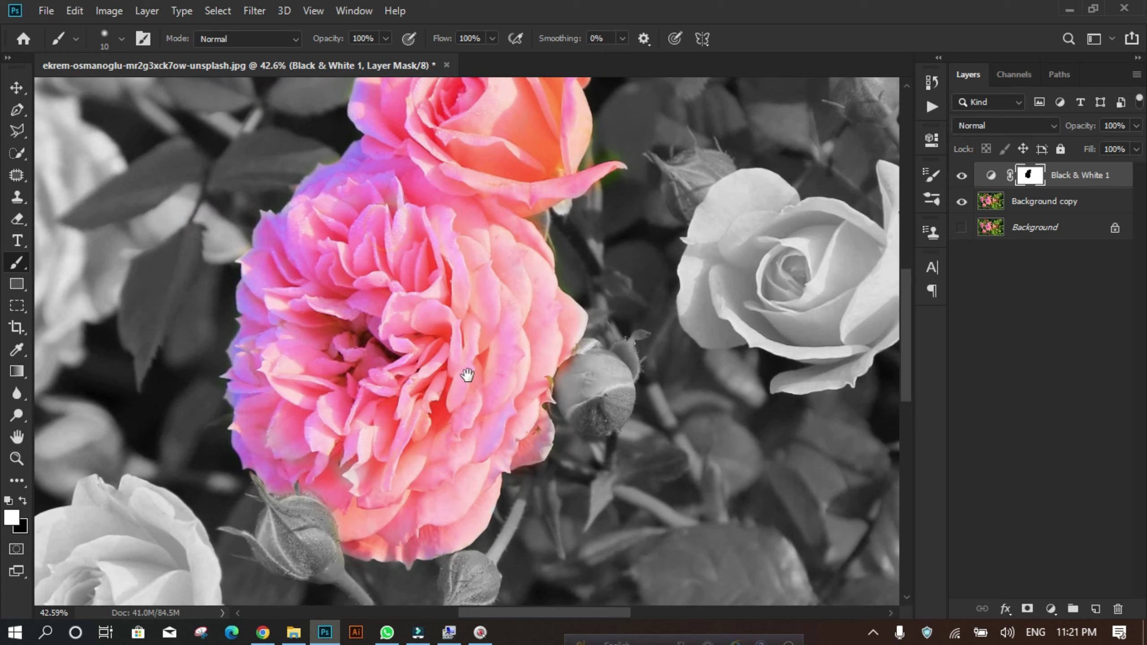
click(473, 382)
scroll(476, 375, down, 2)
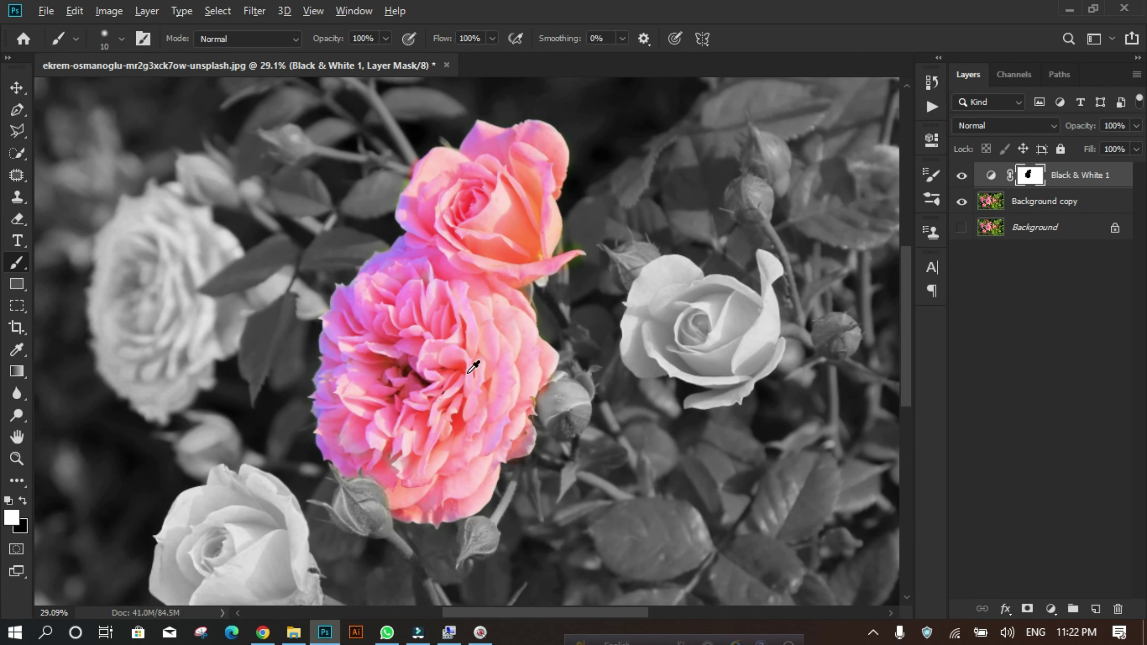
scroll(473, 366, down, 2)
scroll(321, 355, down, 1)
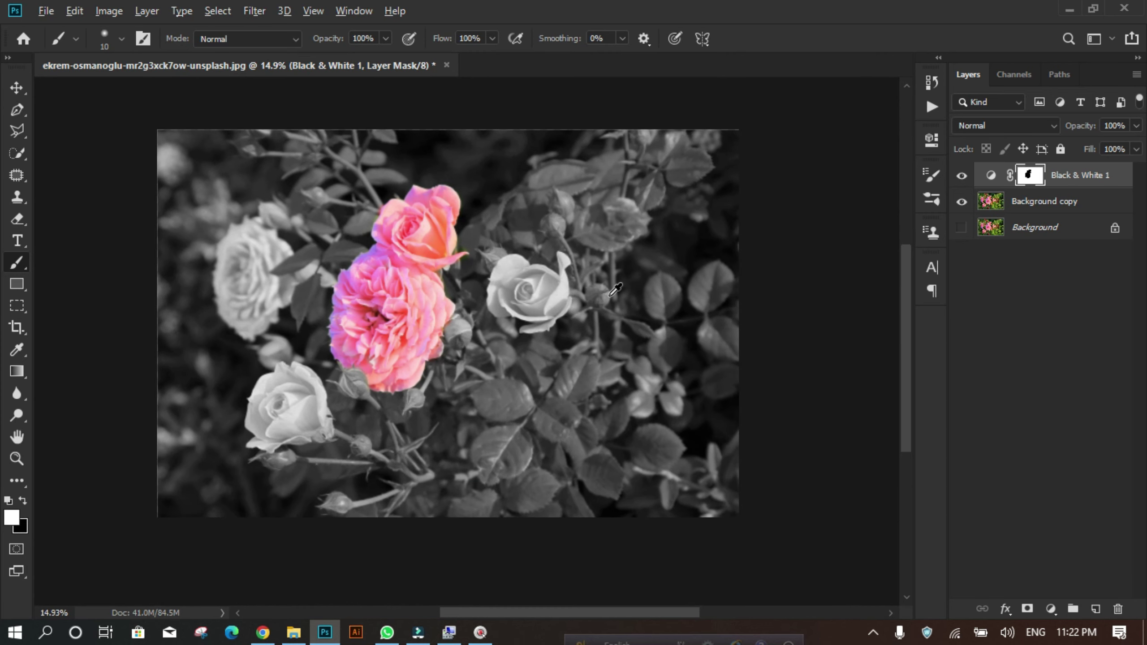
scroll(615, 288, up, 1)
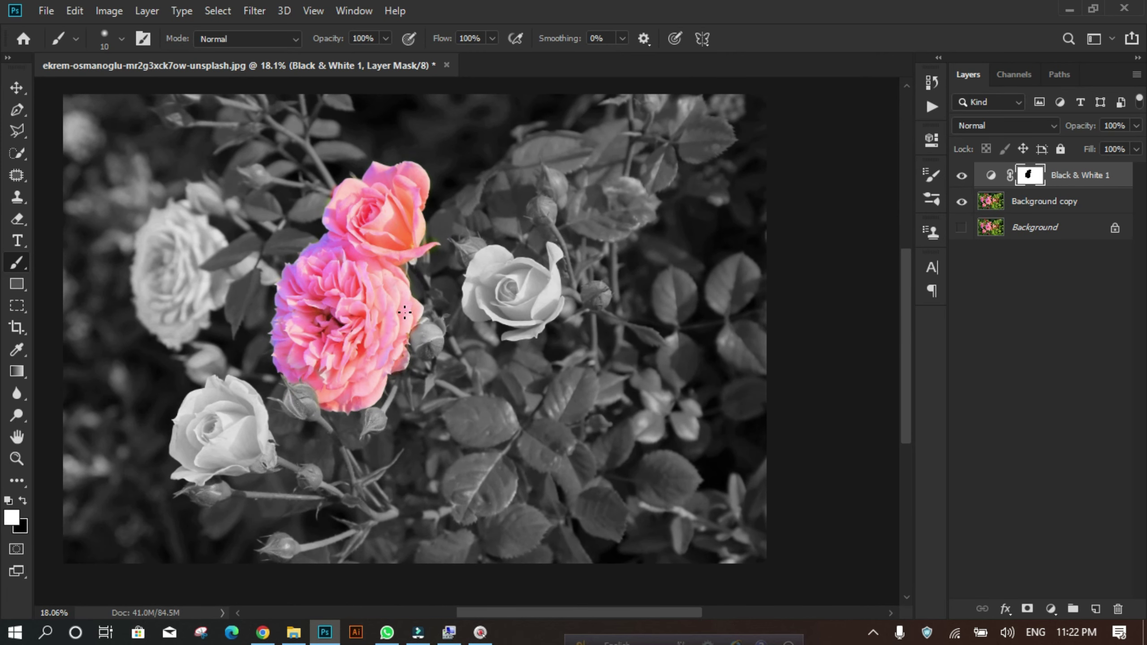